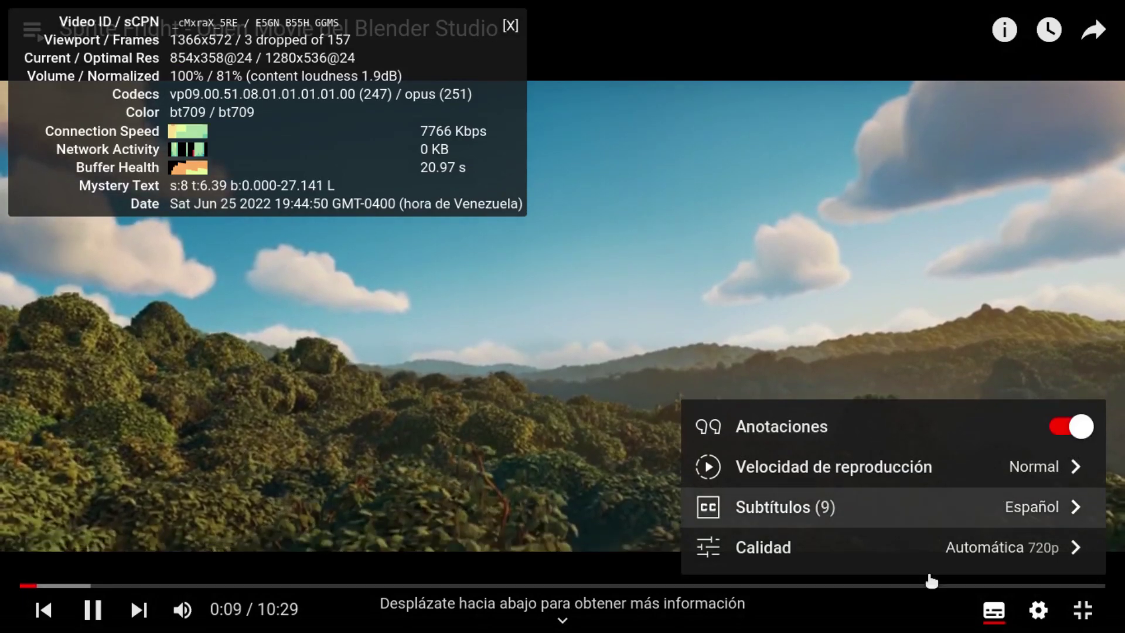
- Skip the video ahead to about 0:32, skip further ahead to just before 1:40, and exit full-screen playback
left_click(1036, 611)
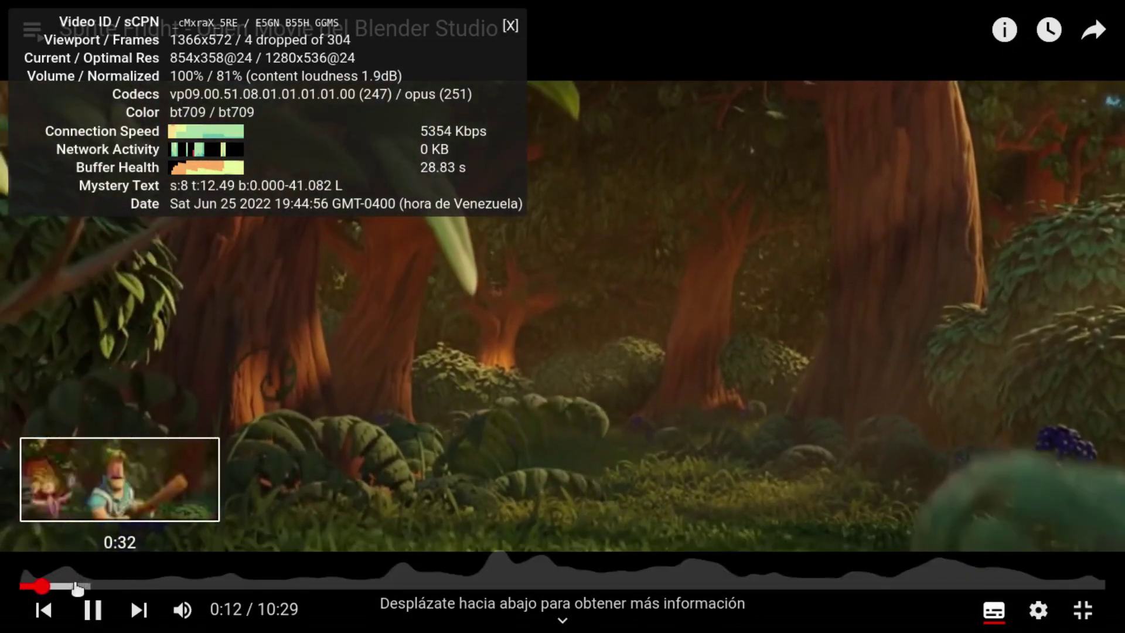
left_click(77, 586)
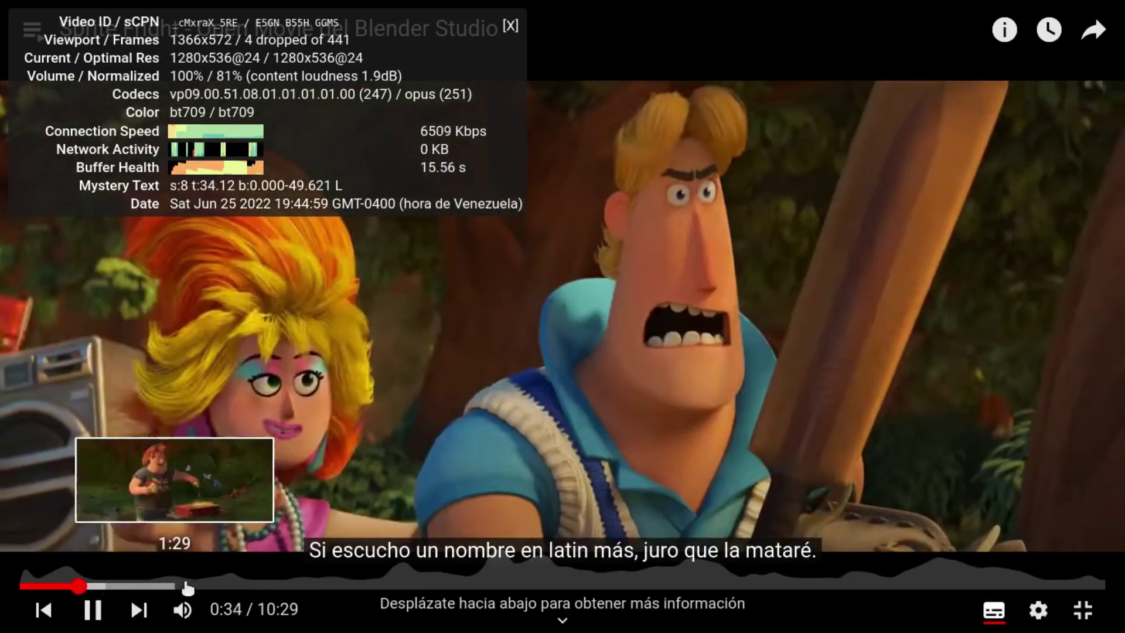
left_click(189, 585)
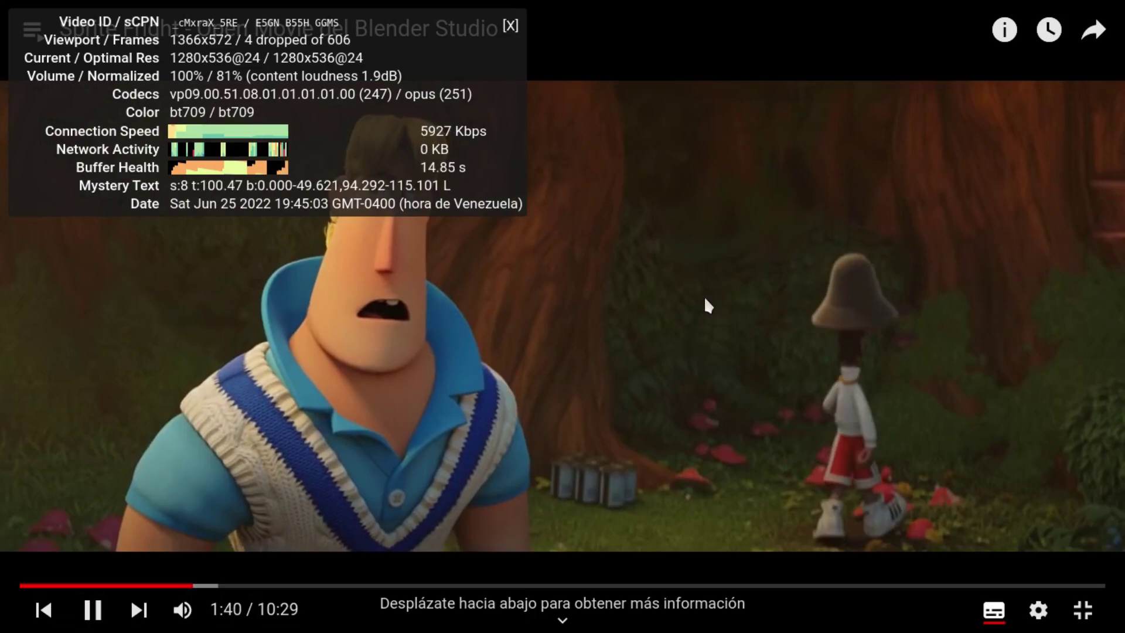
left_click(1083, 610)
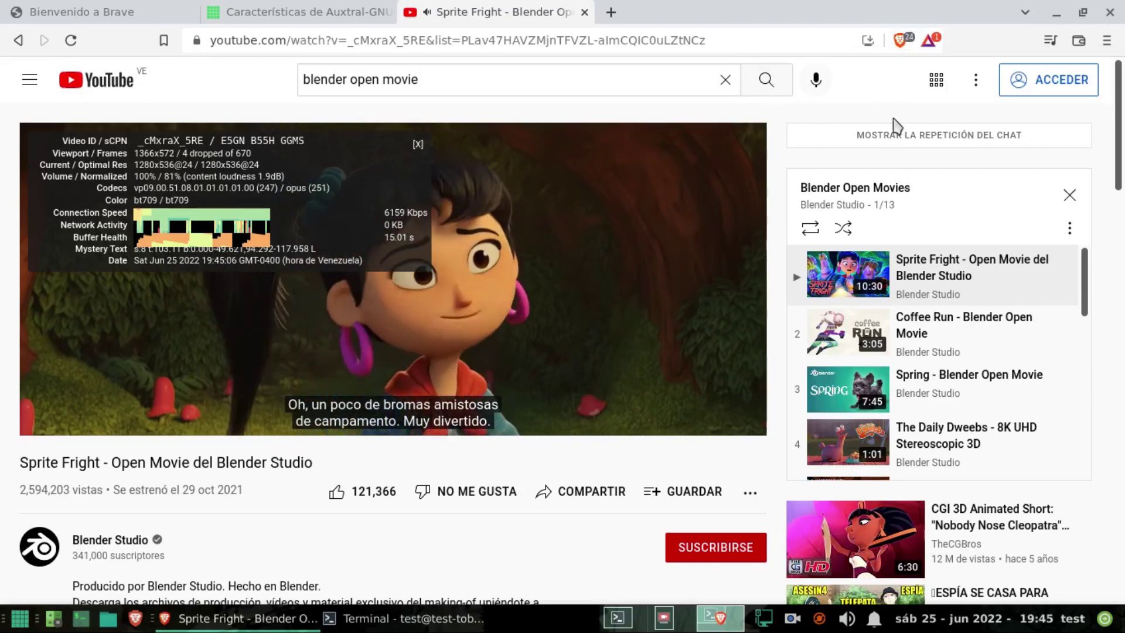
- Pause the Sprite Fright video and look over the description and comments area below it
left_click(586, 375)
scroll(392, 525, "down", 3)
scroll(387, 521, "down", 4)
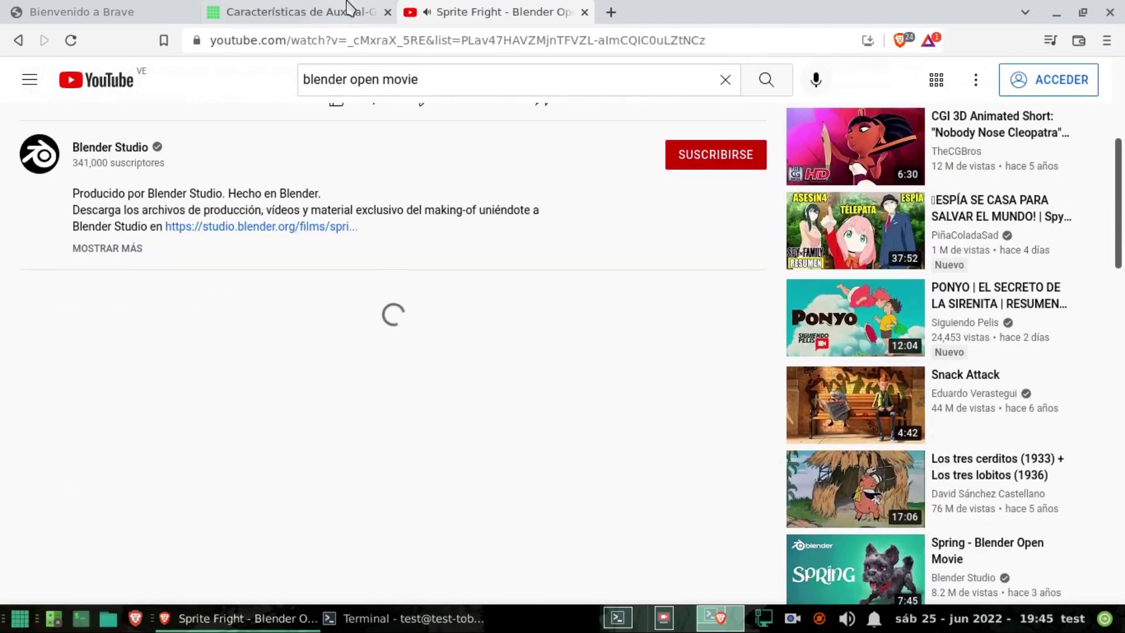
- Check the CPU and memory usage in htop on the first workspace, and return to the browser's workspace
left_click(626, 618)
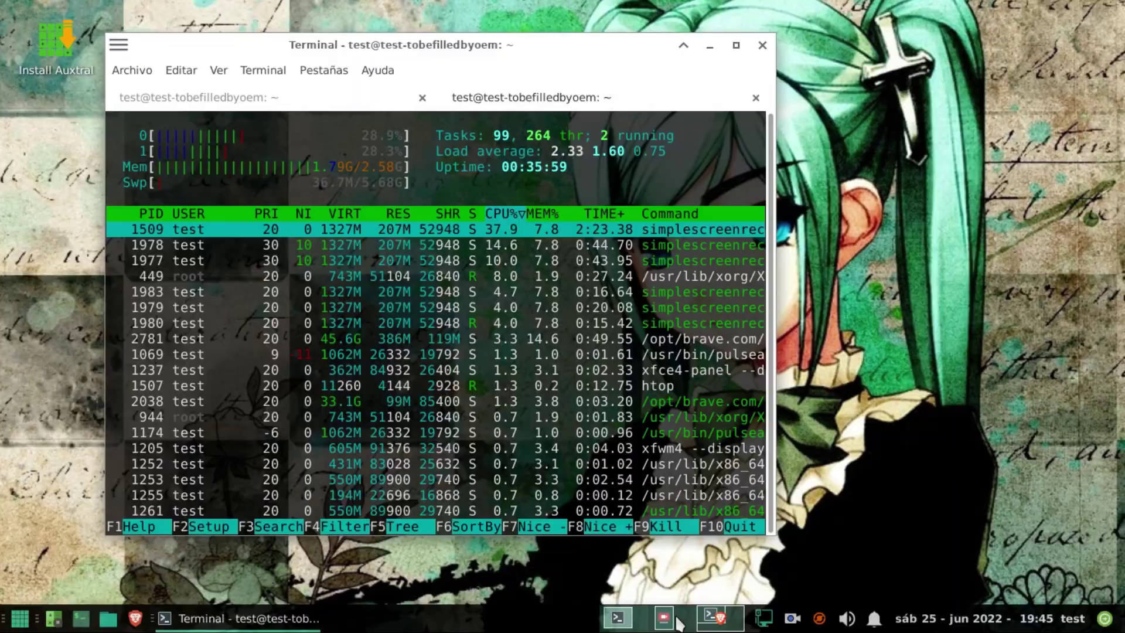
scroll(679, 623, "down", 2)
scroll(680, 623, "up", 1)
scroll(679, 623, "down", 1)
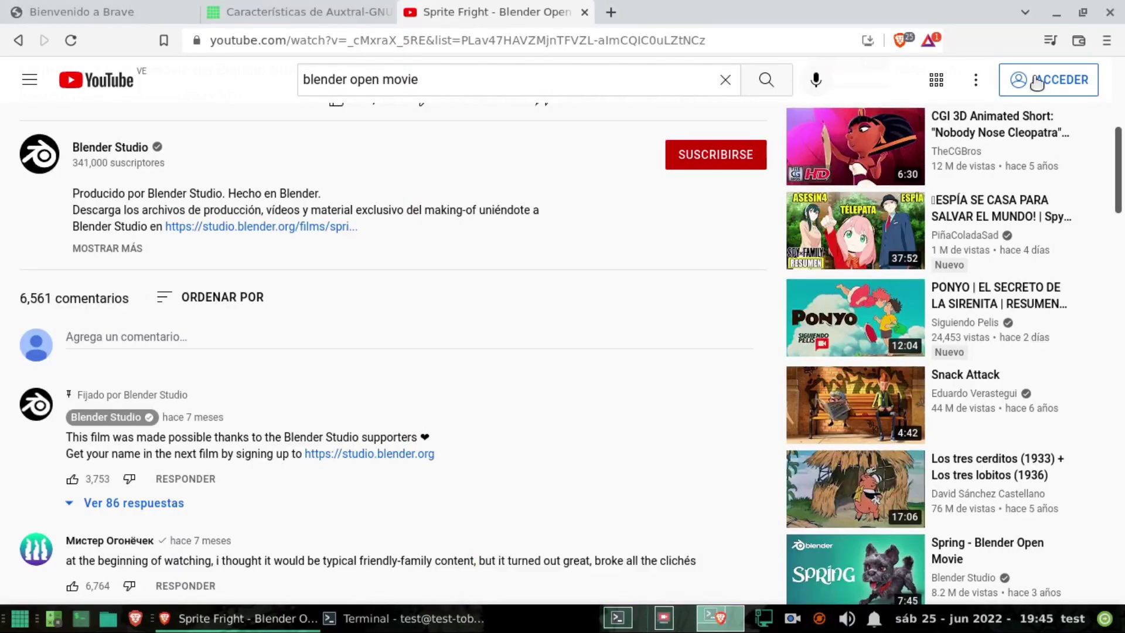
- Minimize the browser, answer "s" to continue the package upgrade in the terminal, and minimize the terminal
left_click(1057, 13)
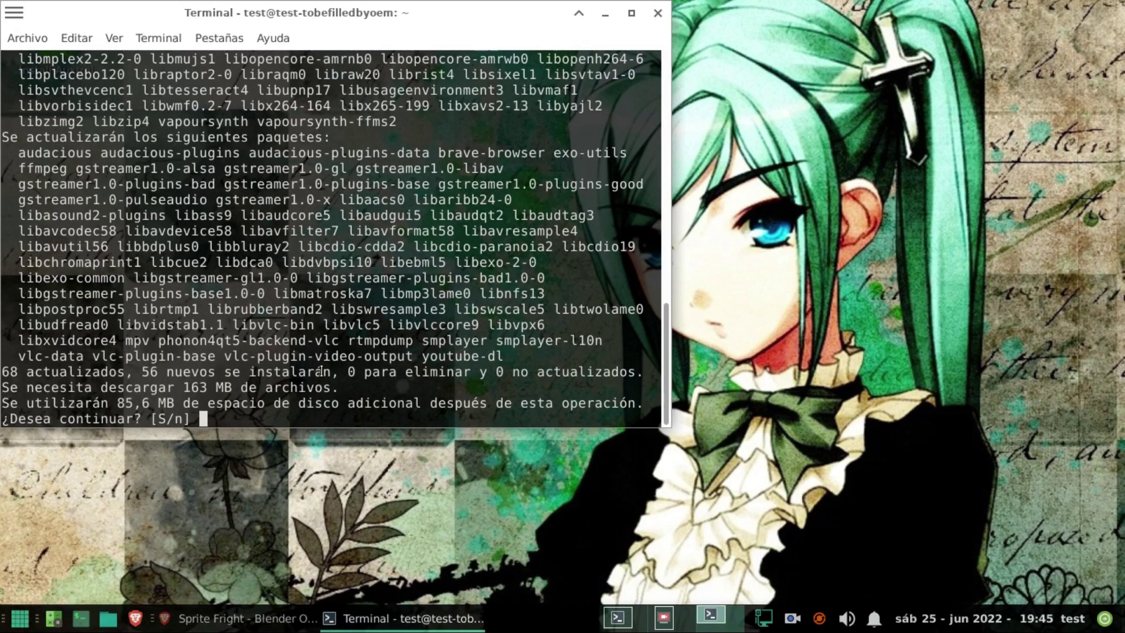
key("Return")
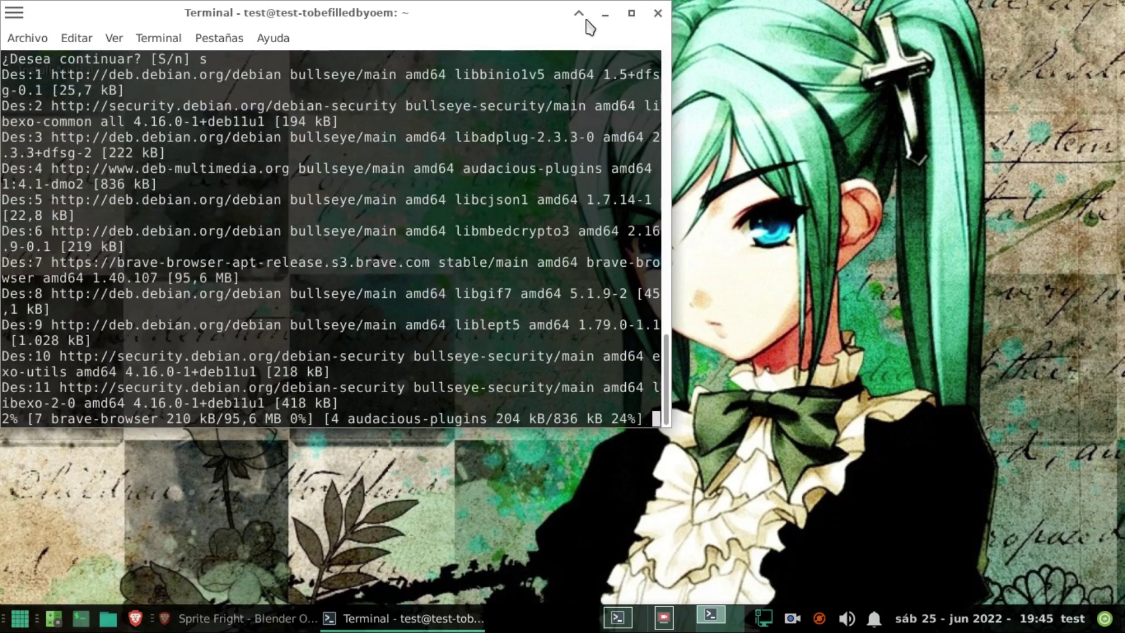
left_click(605, 17)
- Browse the application categories and launch balenaEtcher from Accesorios
left_click(20, 619)
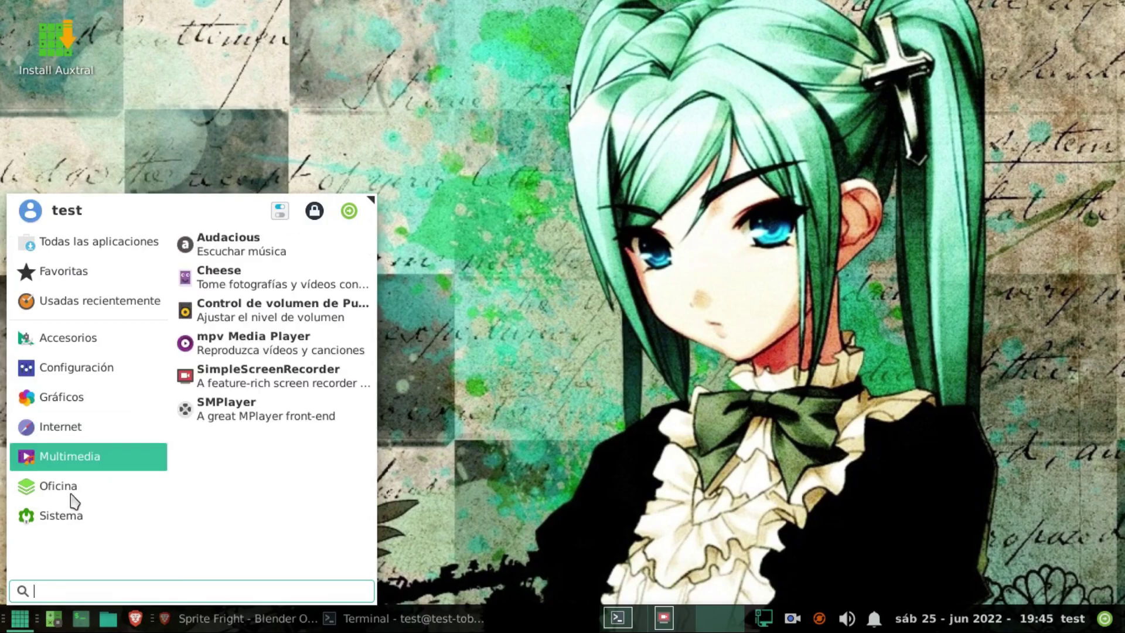
mouse_move(71, 494)
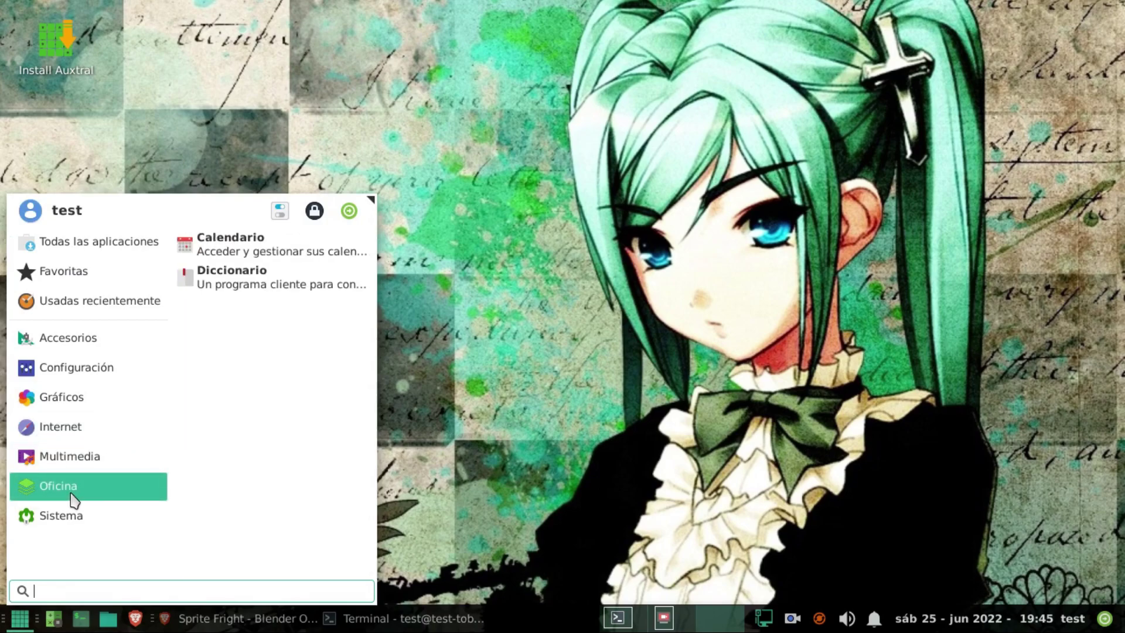
mouse_move(50, 432)
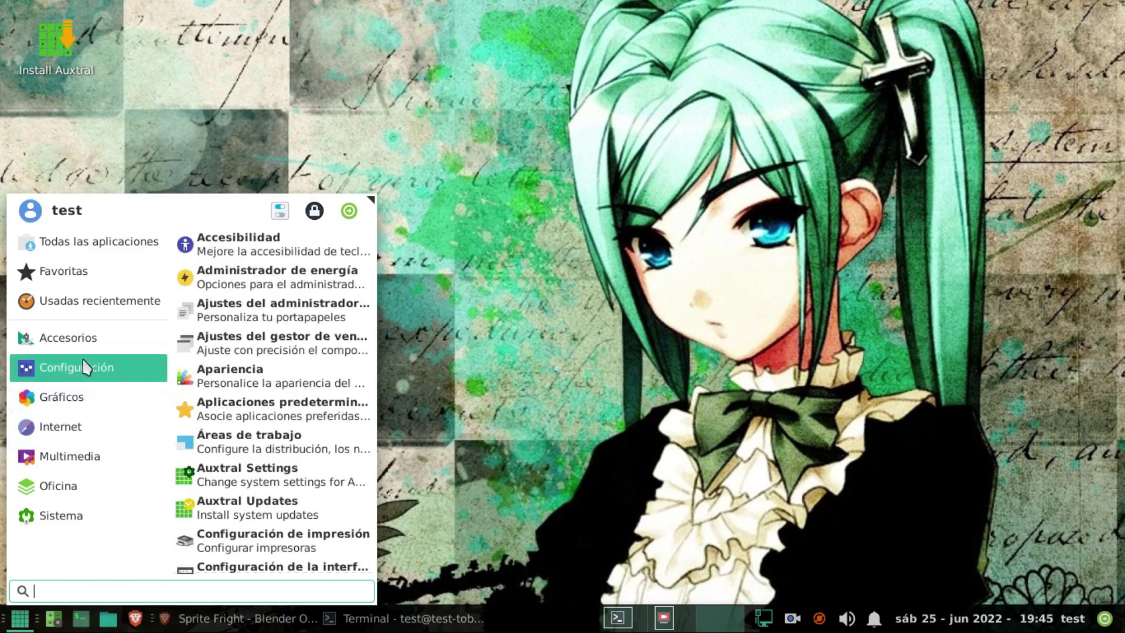
mouse_move(93, 337)
scroll(193, 434, "down", 5)
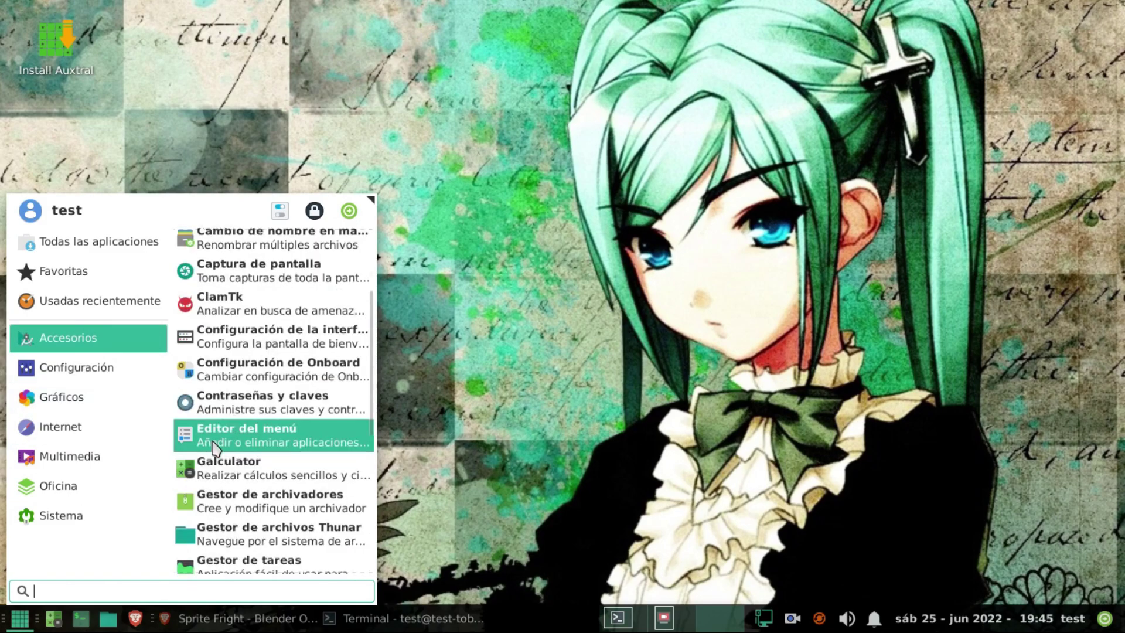
scroll(304, 469, "up", 5)
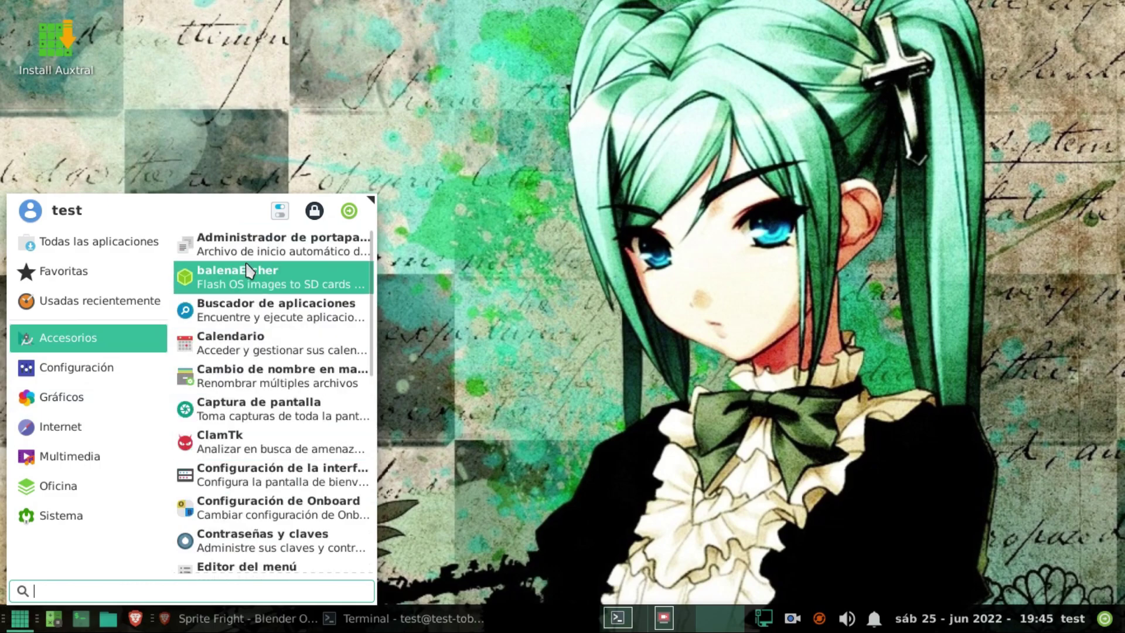
left_click(248, 270)
- Look through the Accesorios applications and launch the ClamTk virus scanner
left_click(33, 620)
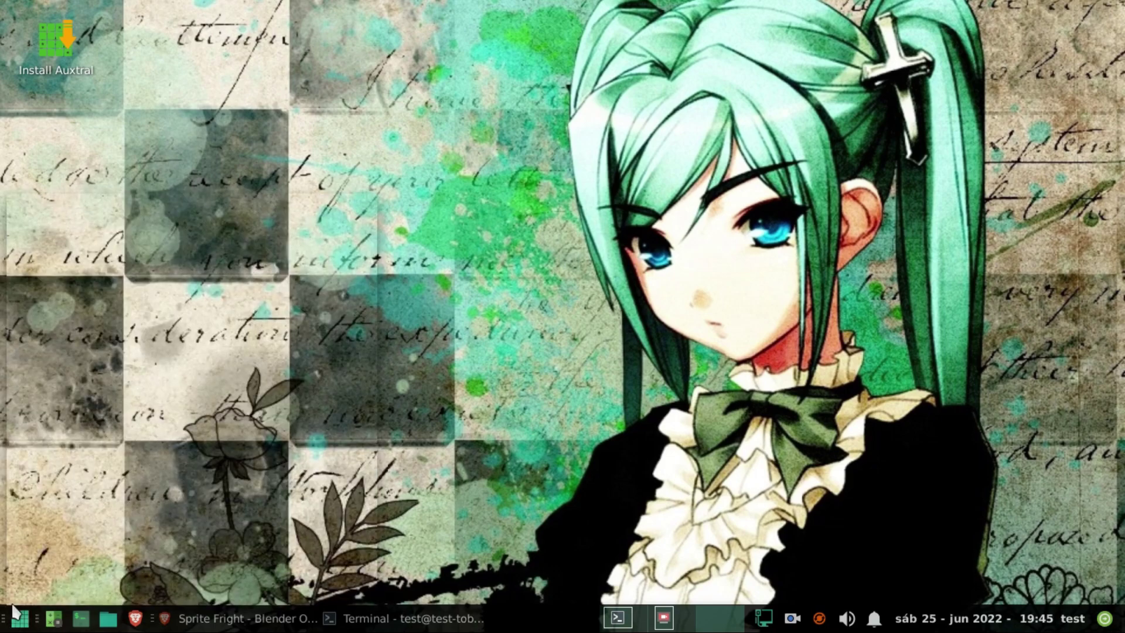
mouse_move(82, 339)
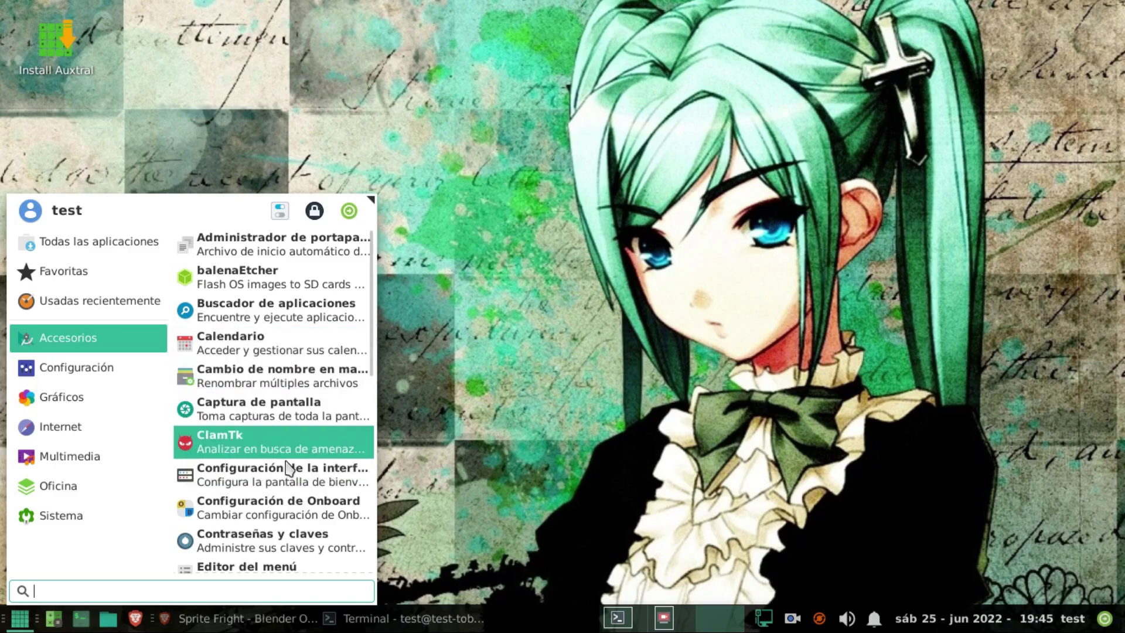
scroll(304, 538, "down", 1)
scroll(304, 543, "down", 4)
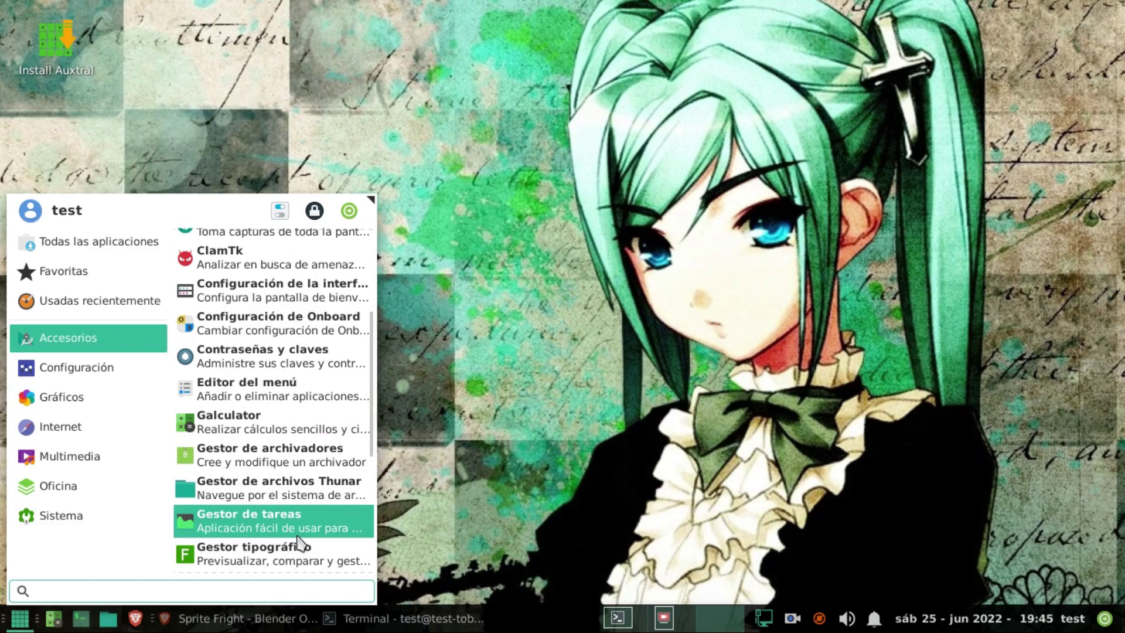
scroll(301, 543, "down", 3)
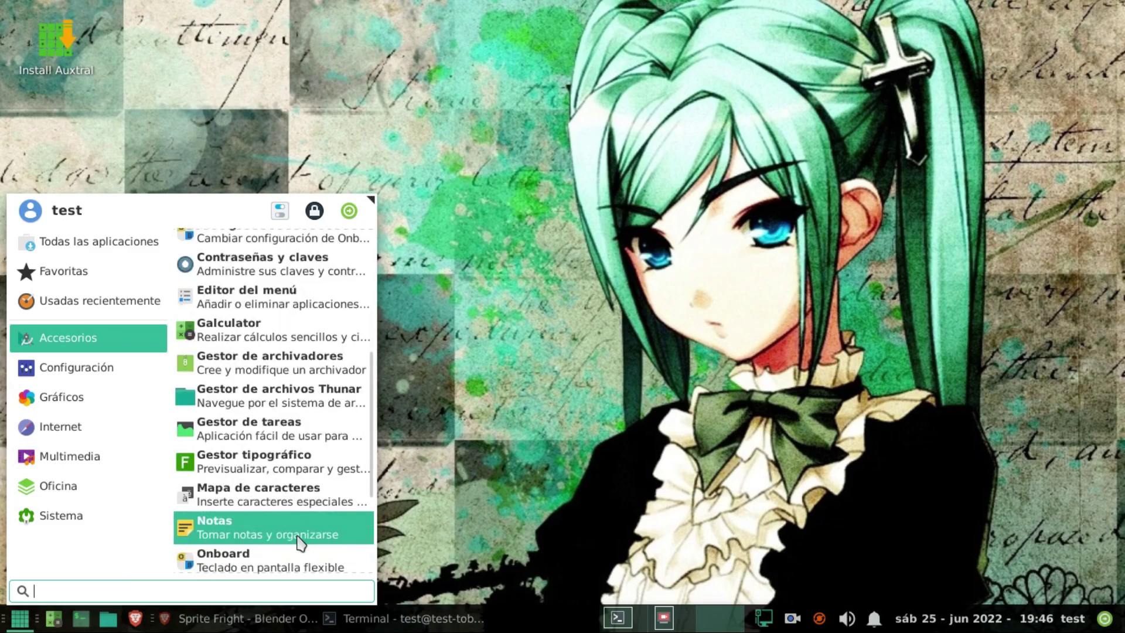
scroll(289, 539, "up", 8)
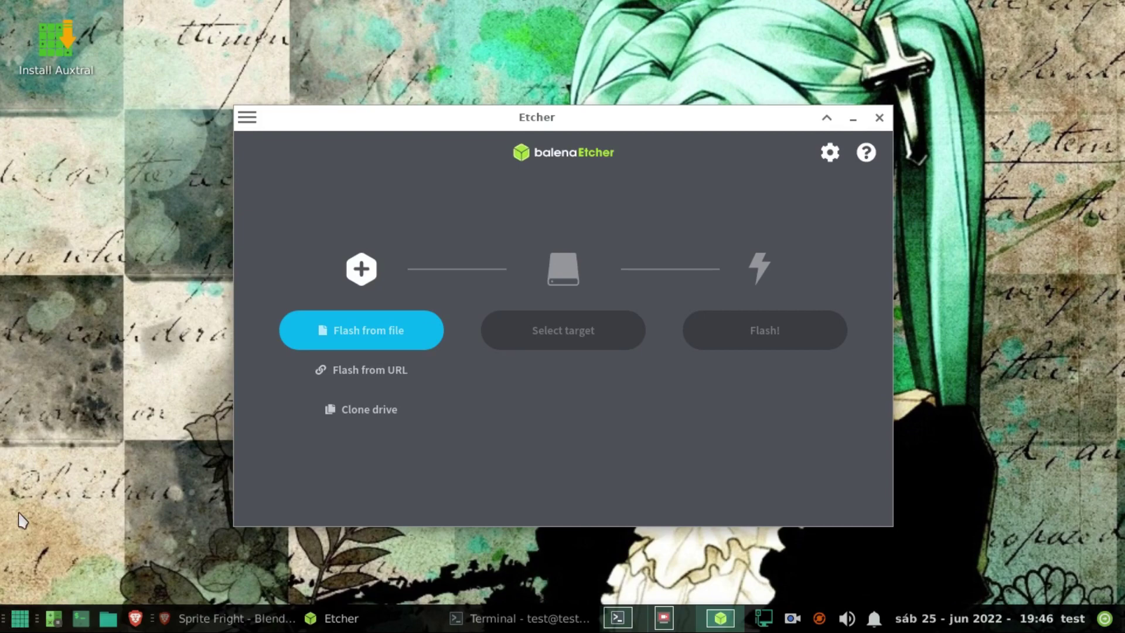
left_click(20, 619)
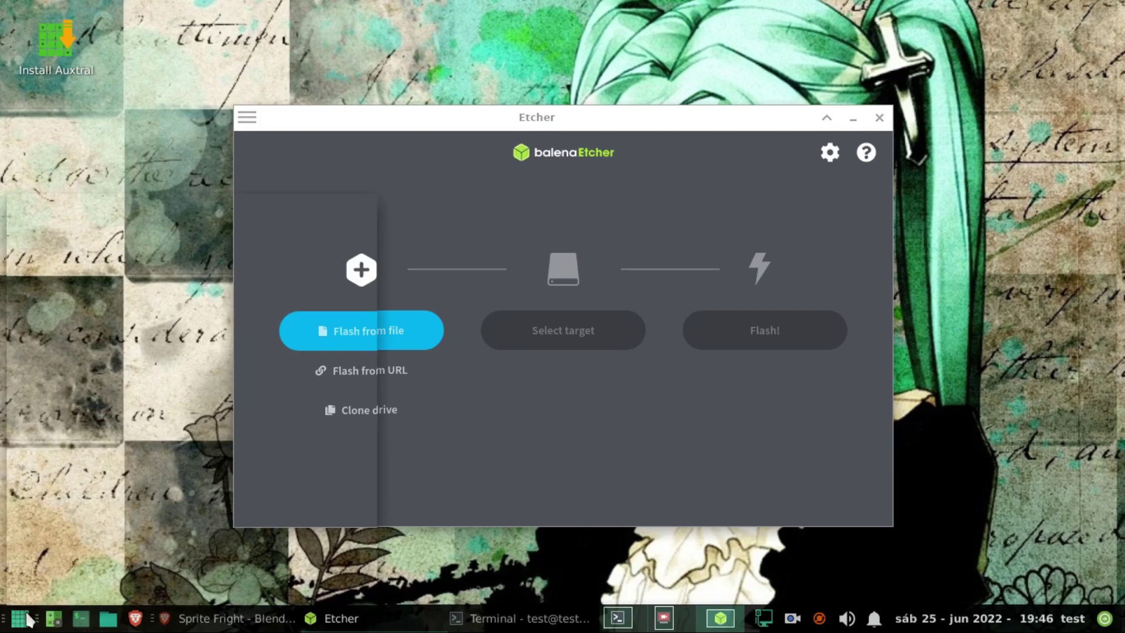
mouse_move(129, 339)
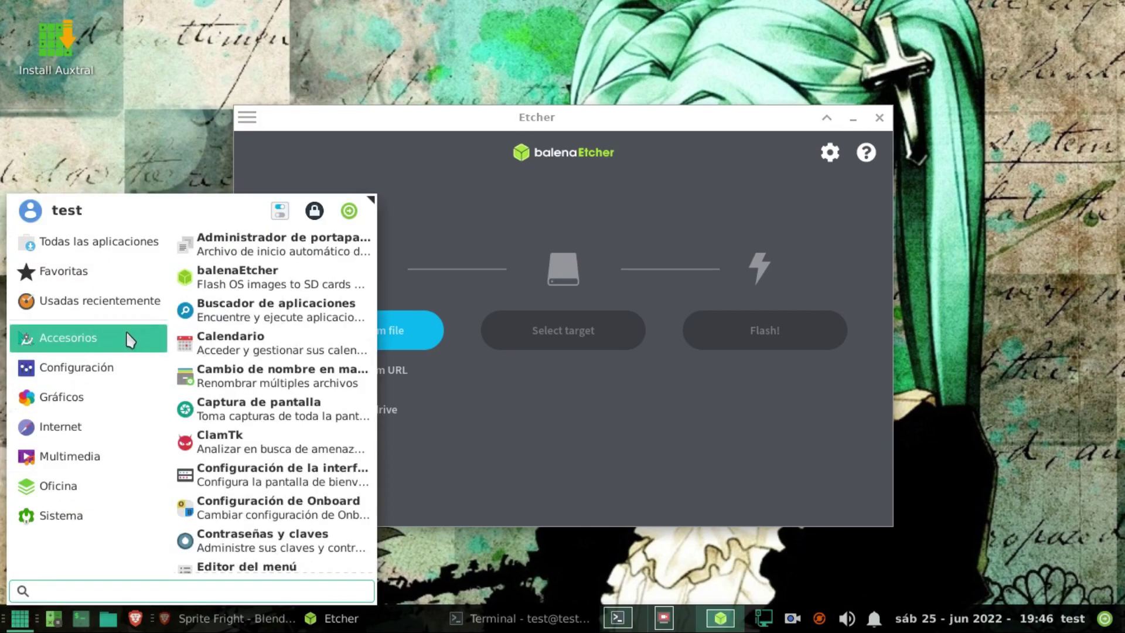
left_click(255, 442)
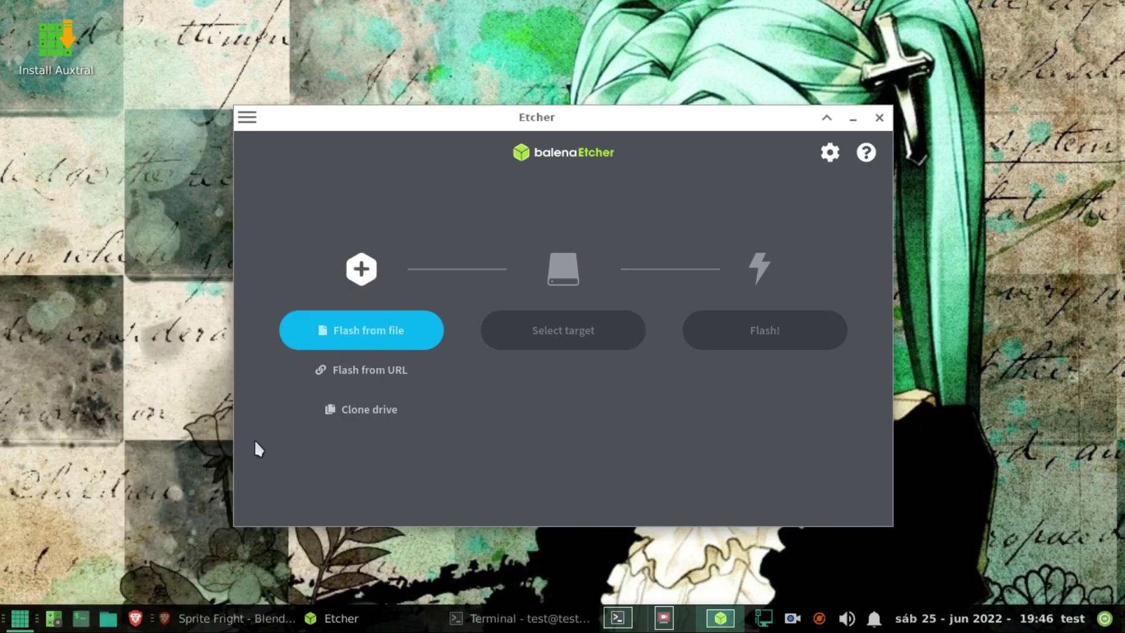
- Examine the rest of the Accesorios applications, down to Xarchiver at the end of the list
left_click(20, 618)
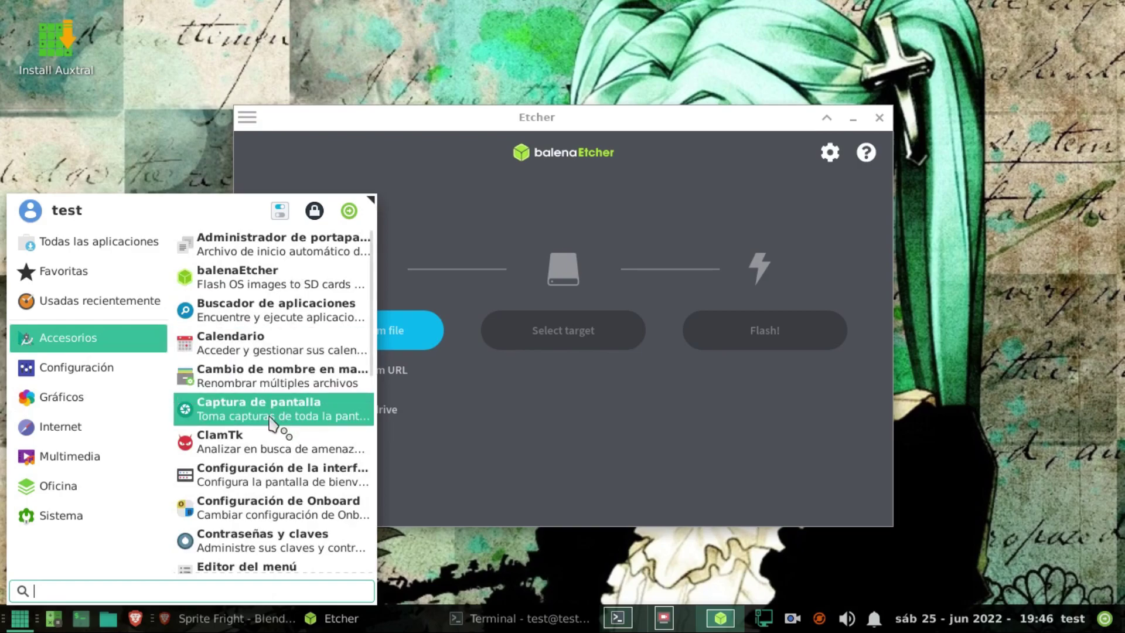
scroll(281, 445, "down", 5)
scroll(265, 449, "down", 2)
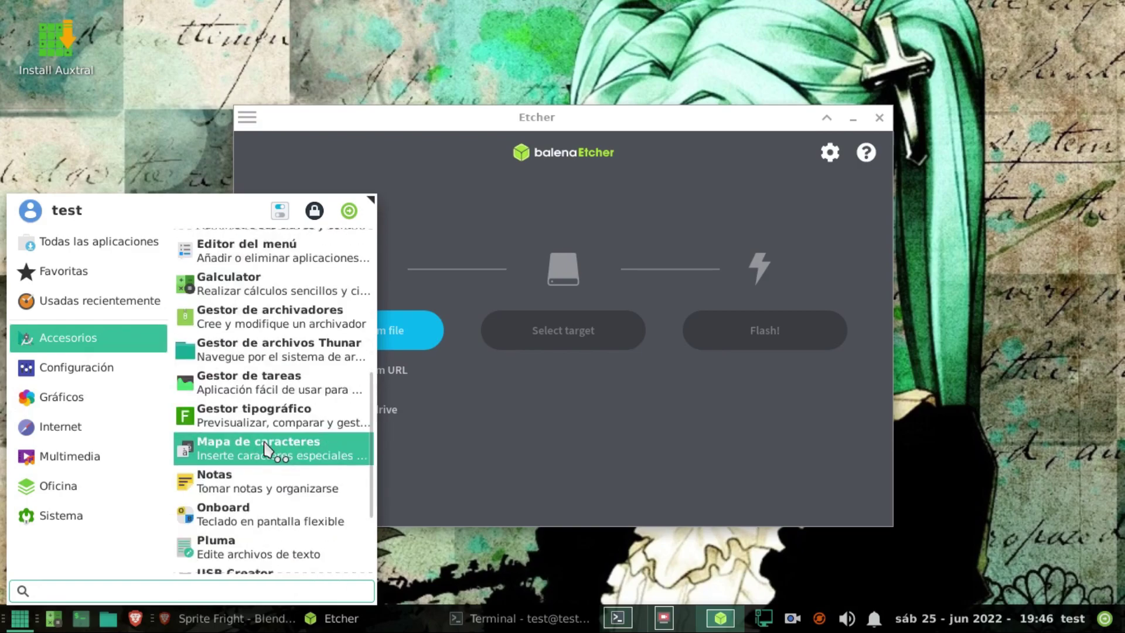
scroll(265, 449, "down", 3)
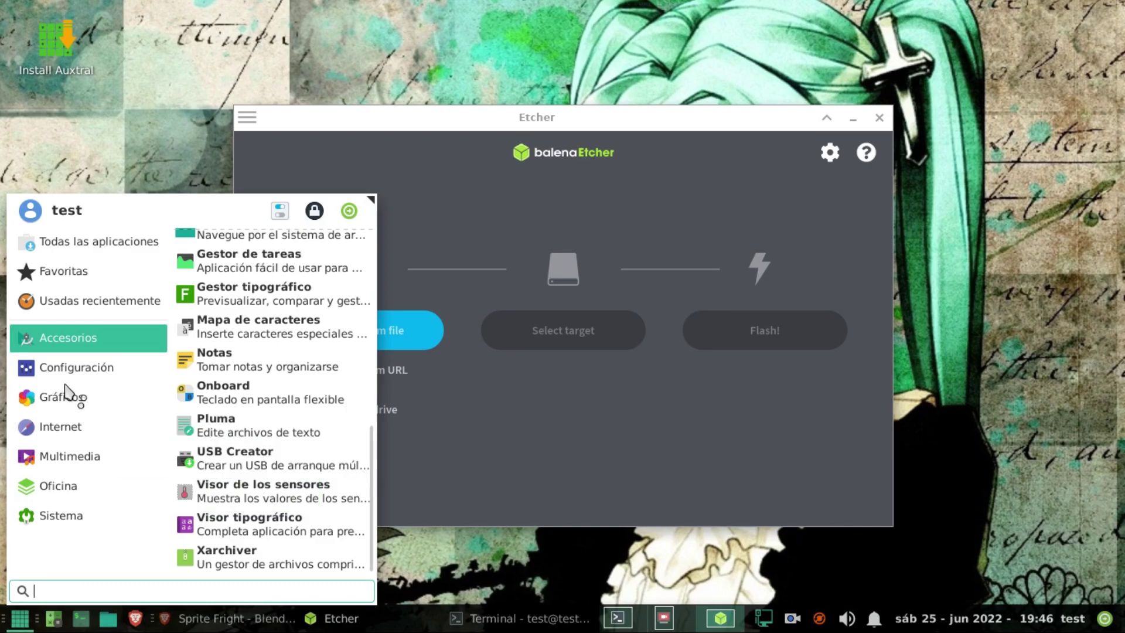
left_click(52, 369)
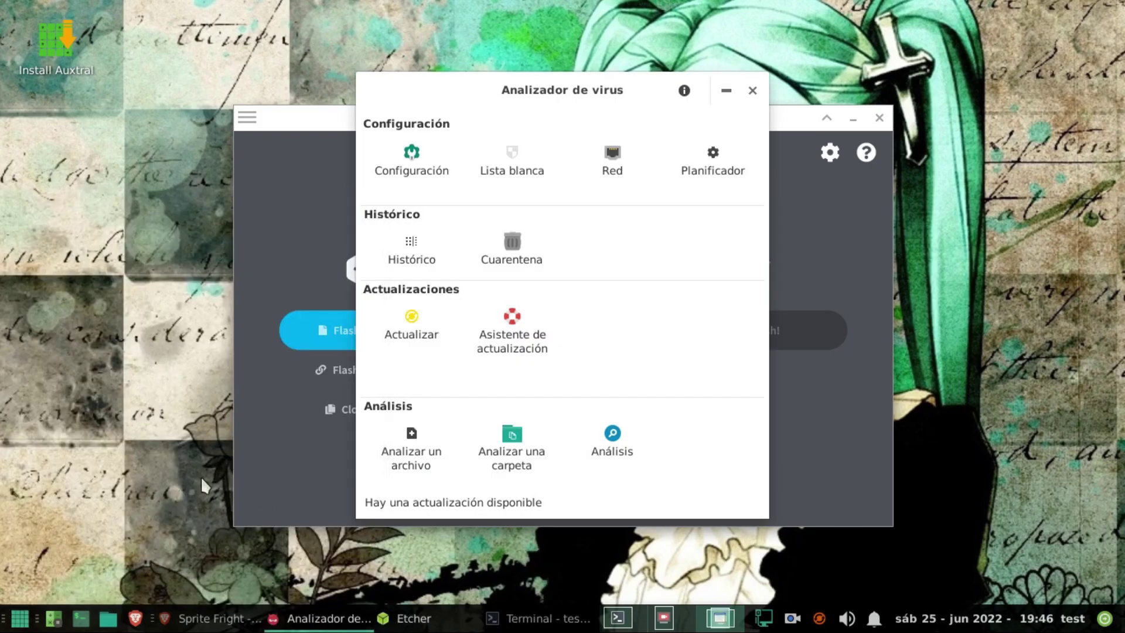
- Examine the applications offered in the Gráficos, Internet, Multimedia, Oficina and Sistema categories
left_click(20, 618)
left_click(94, 486)
left_click(68, 338)
left_click(56, 397)
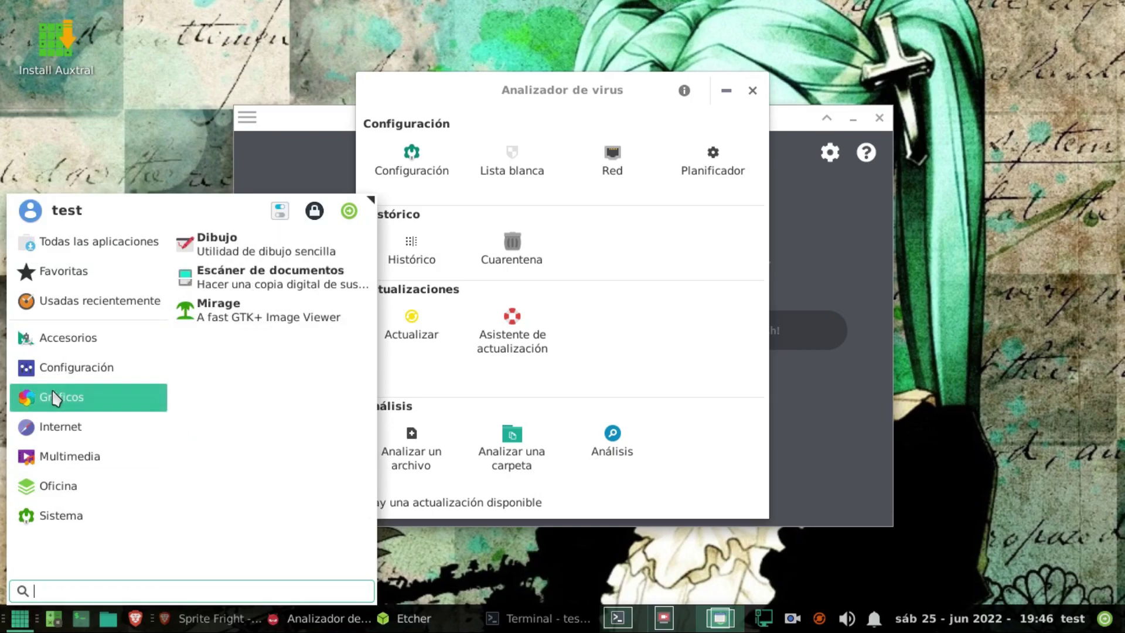
left_click(61, 426)
left_click(58, 399)
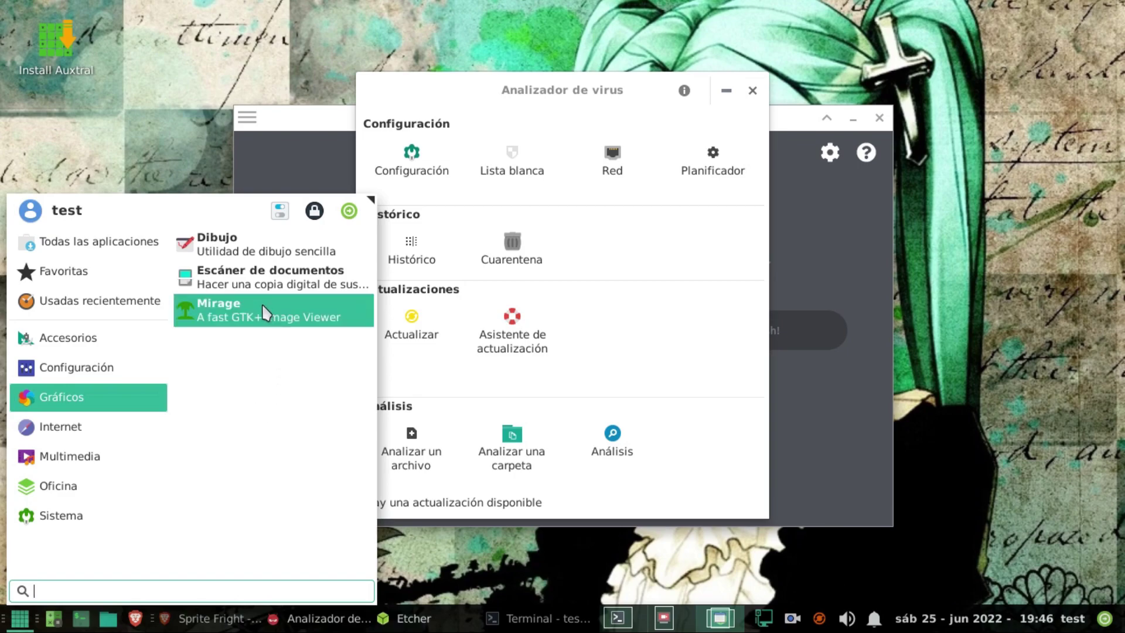
left_click(51, 452)
left_click(41, 434)
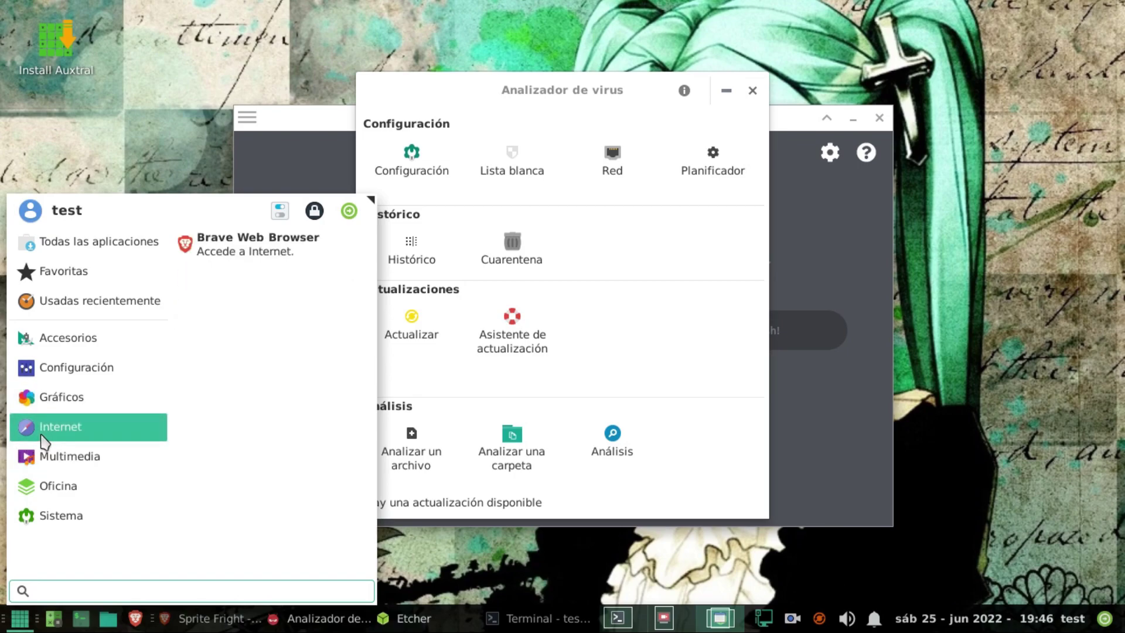
left_click(46, 470)
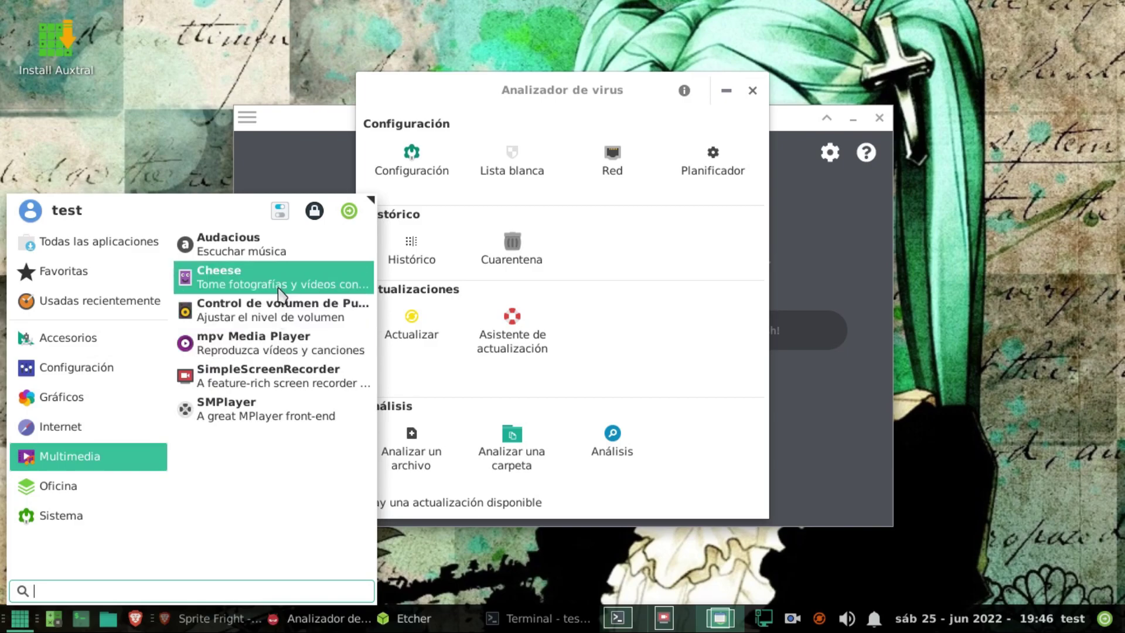
left_click(89, 497)
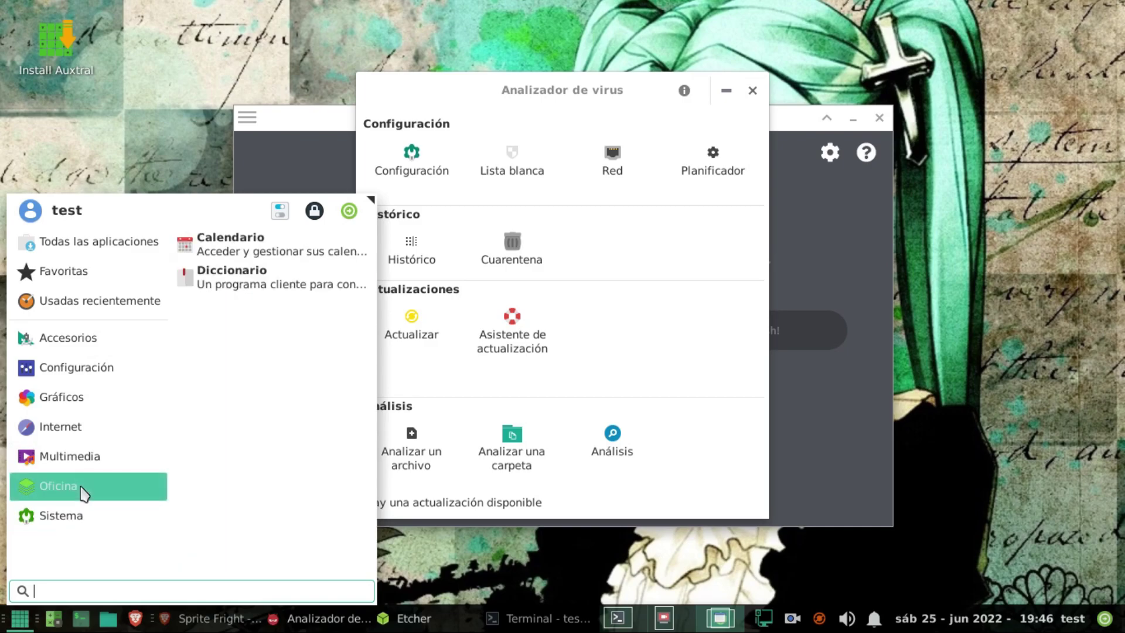
left_click(91, 521)
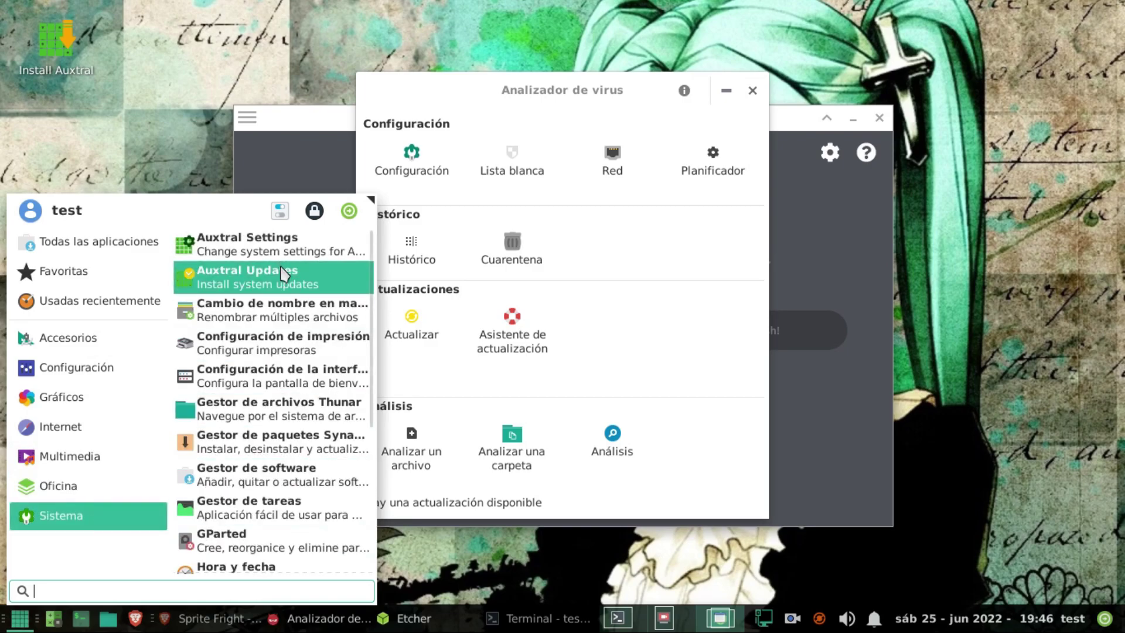
scroll(299, 439, "down", 1)
scroll(296, 448, "down", 4)
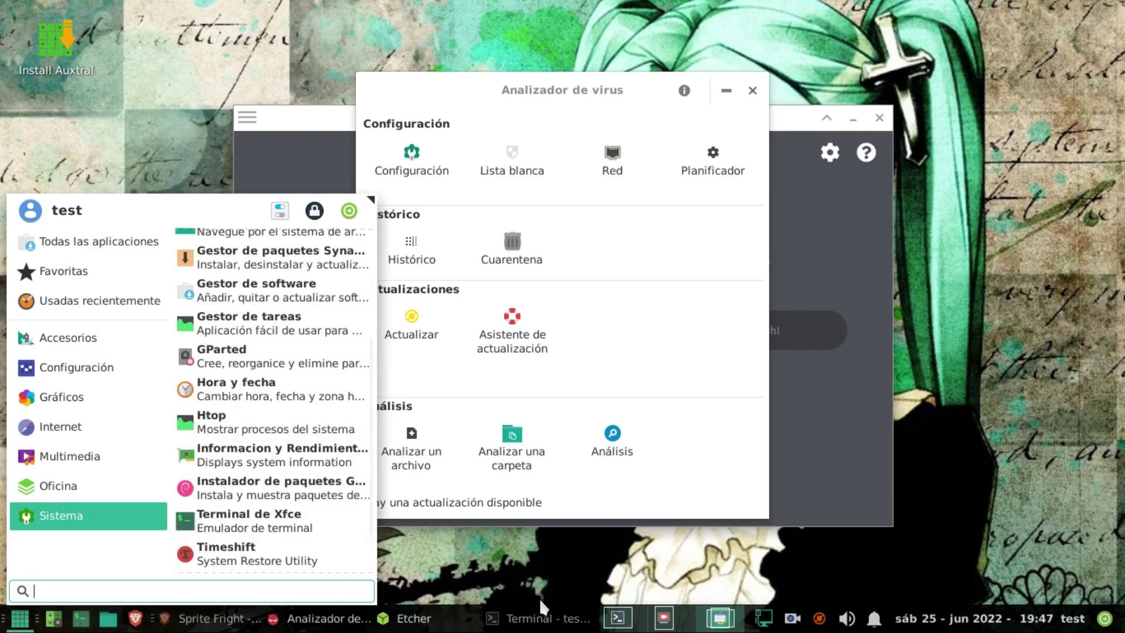
- Check the package download progress in the terminal and the system load in htop on the first workspace
left_click(533, 623)
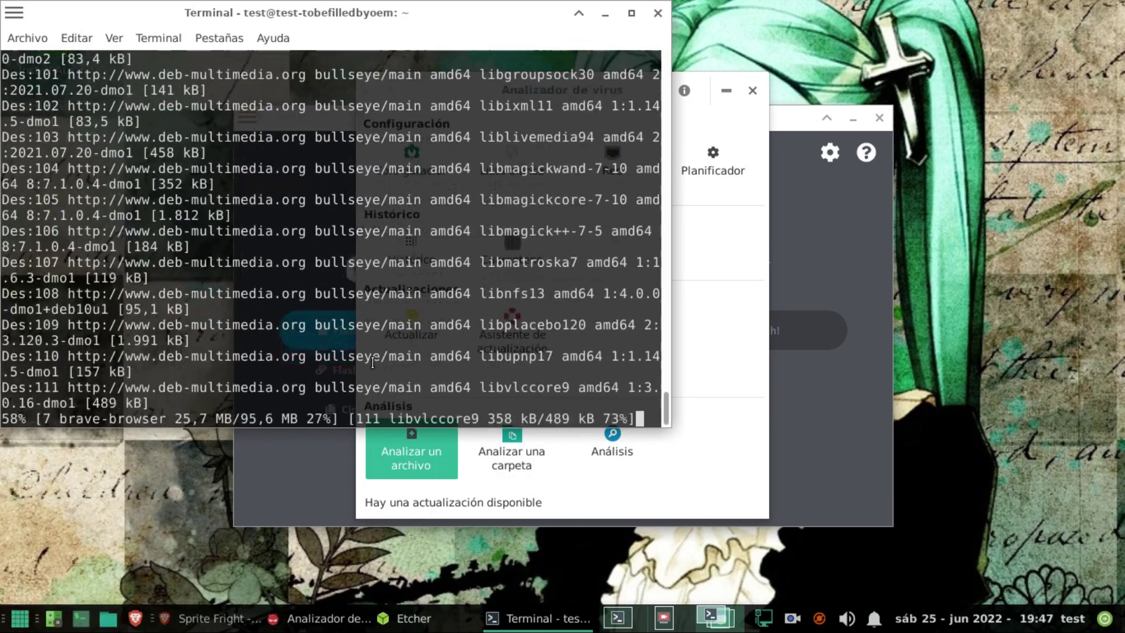
left_click(629, 622)
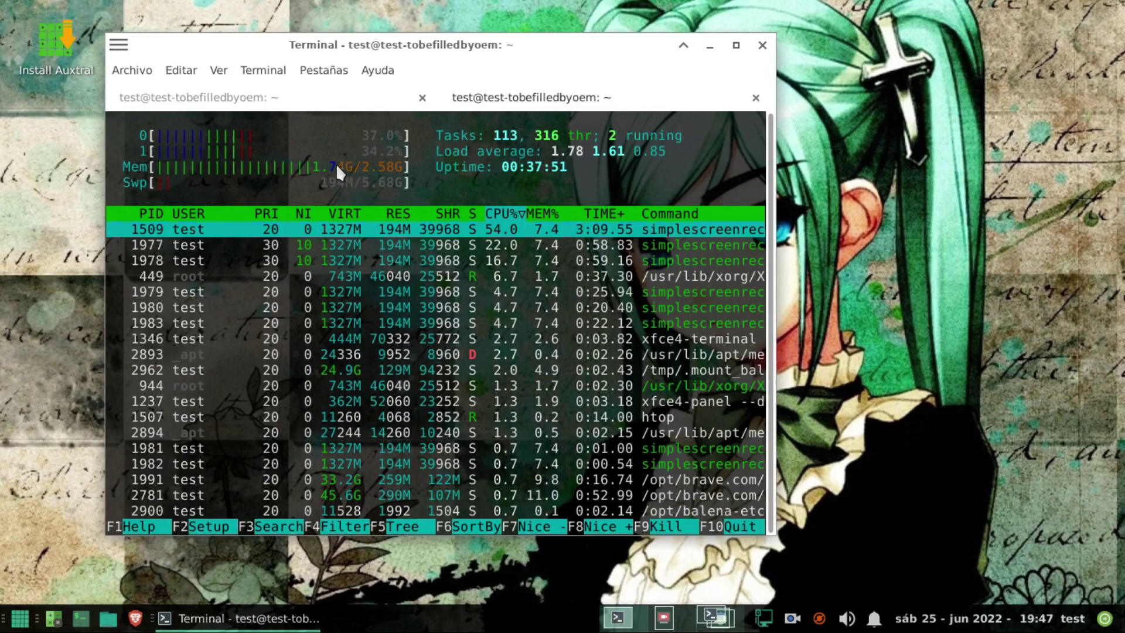
- Return to the ClamTk virus scanner, view its scan configuration options, and close the scanner
left_click(725, 625)
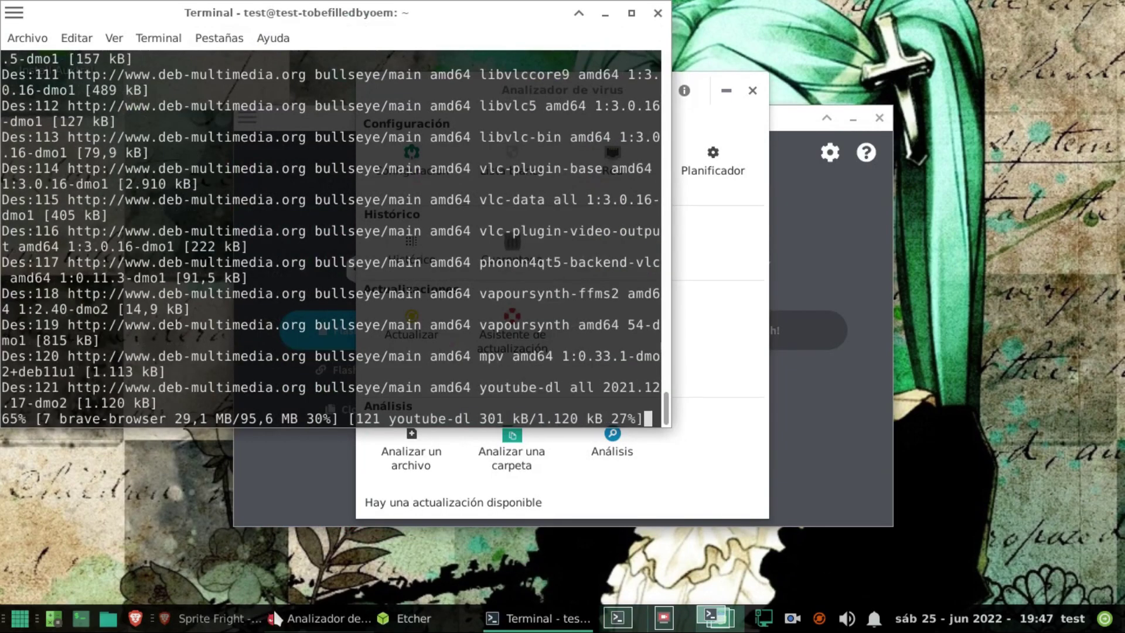
left_click(308, 620)
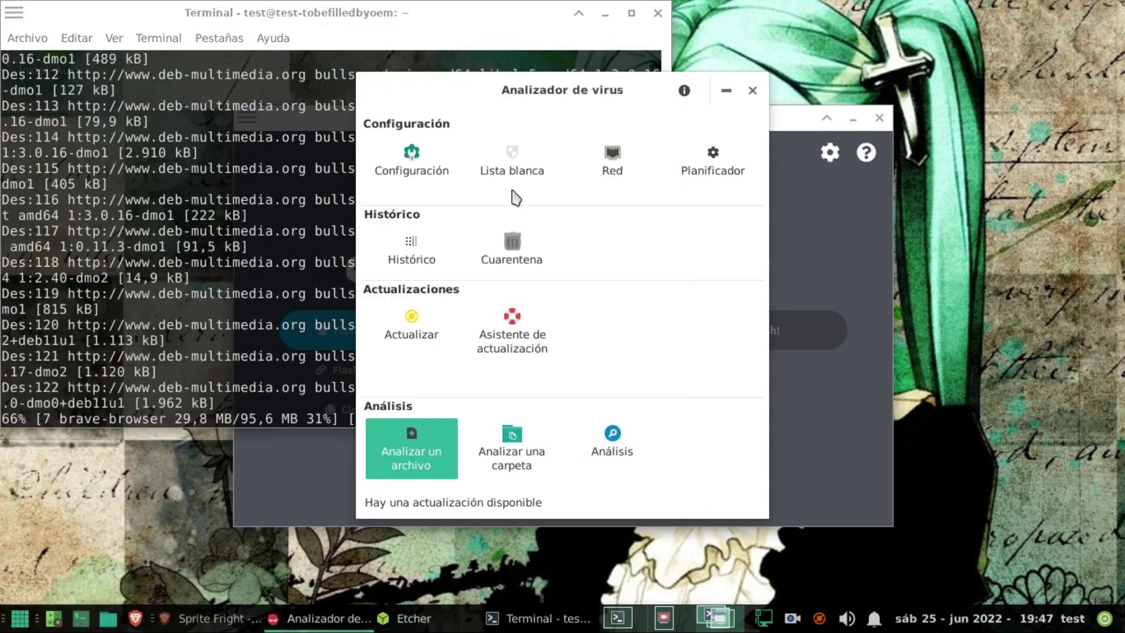
left_click(419, 175)
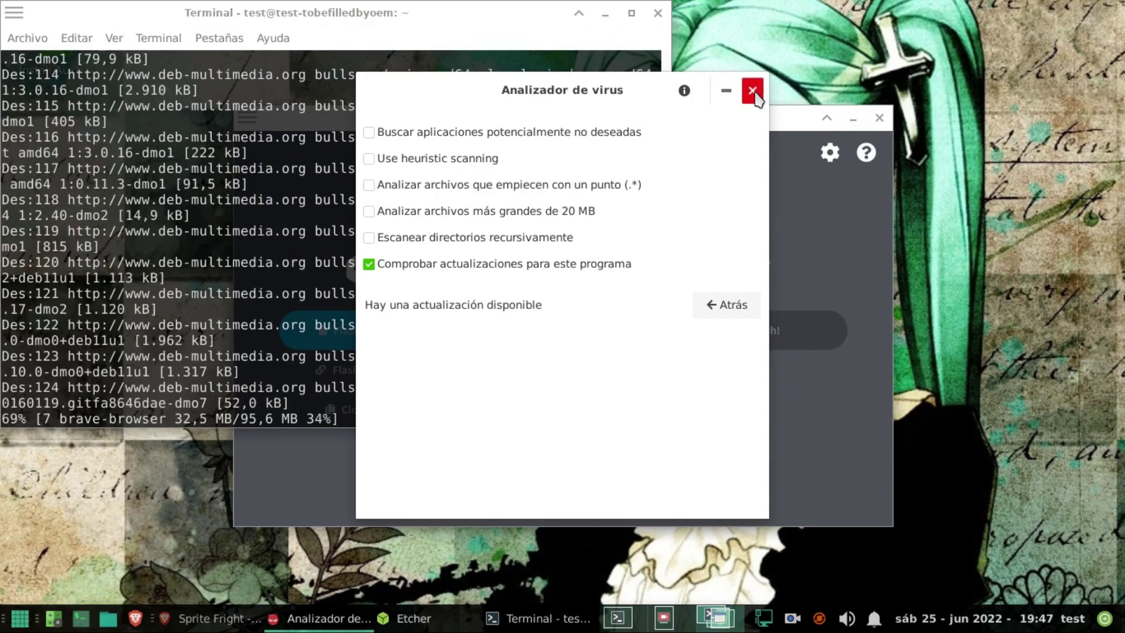
left_click(753, 91)
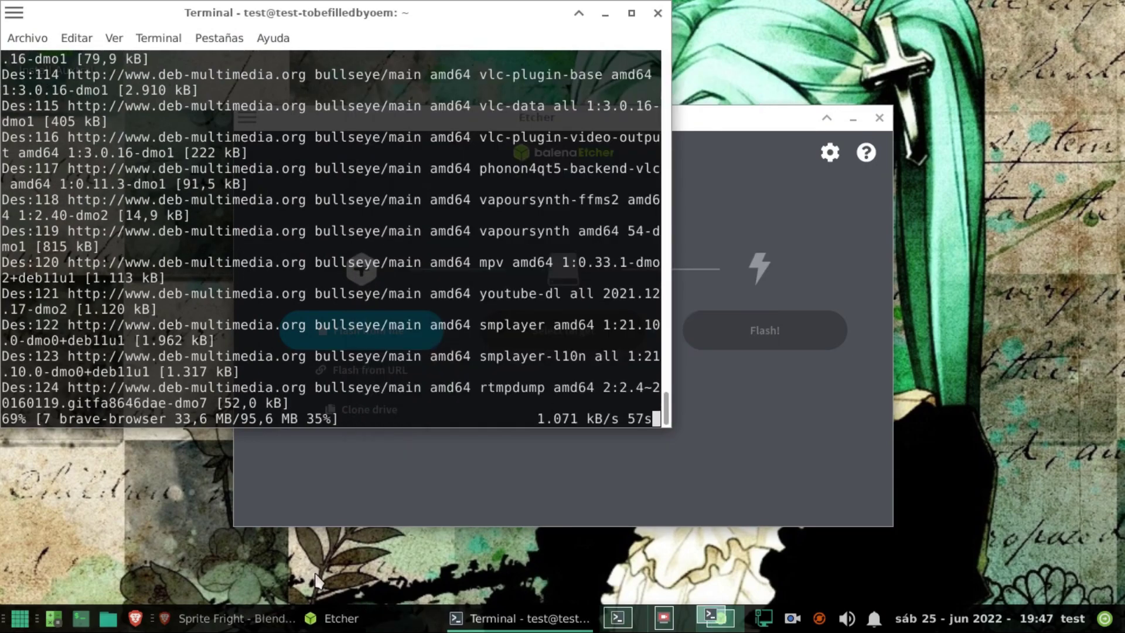
- Relaunch ClamTk from the Accesorios applications, minimize the package upgrade terminal and close Etcher
left_click(19, 619)
left_click(125, 343)
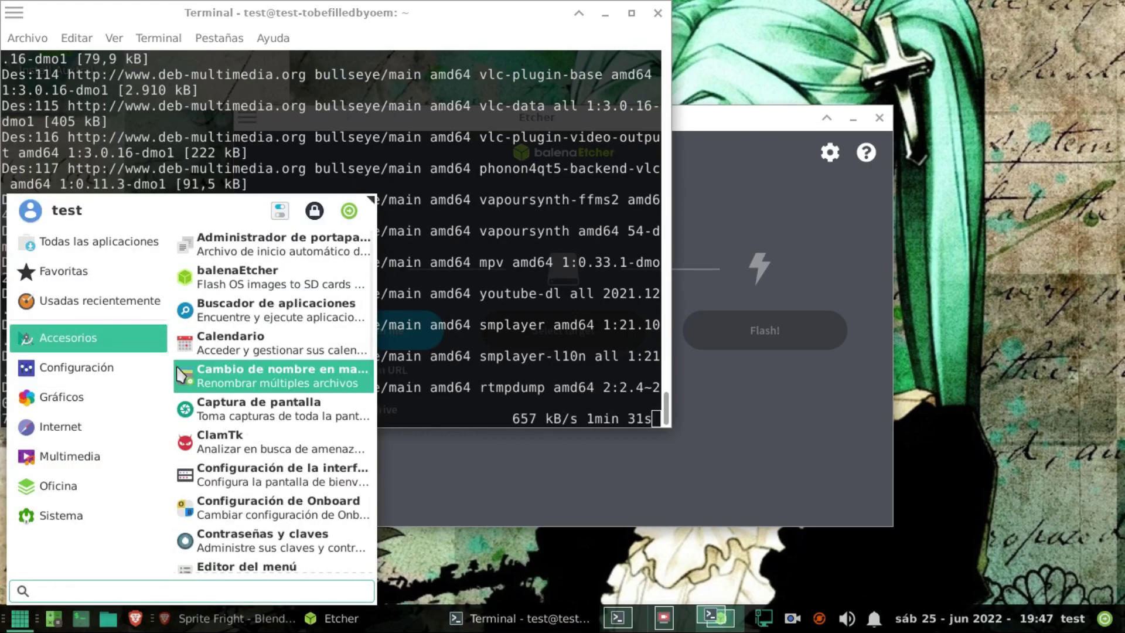
left_click(286, 450)
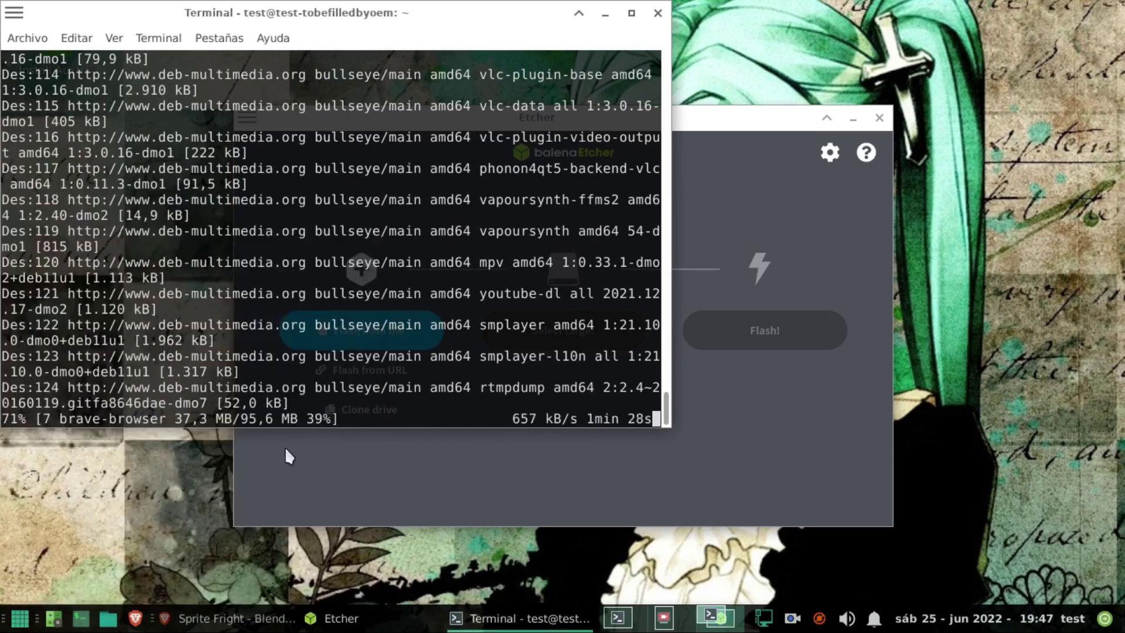
left_click(605, 13)
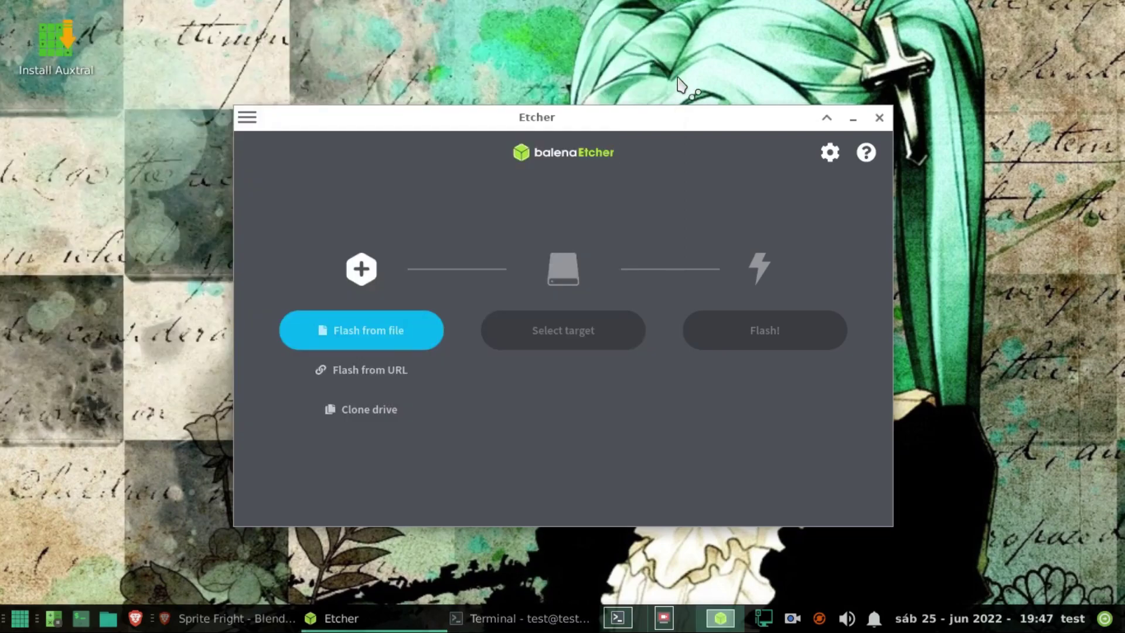
left_click(880, 118)
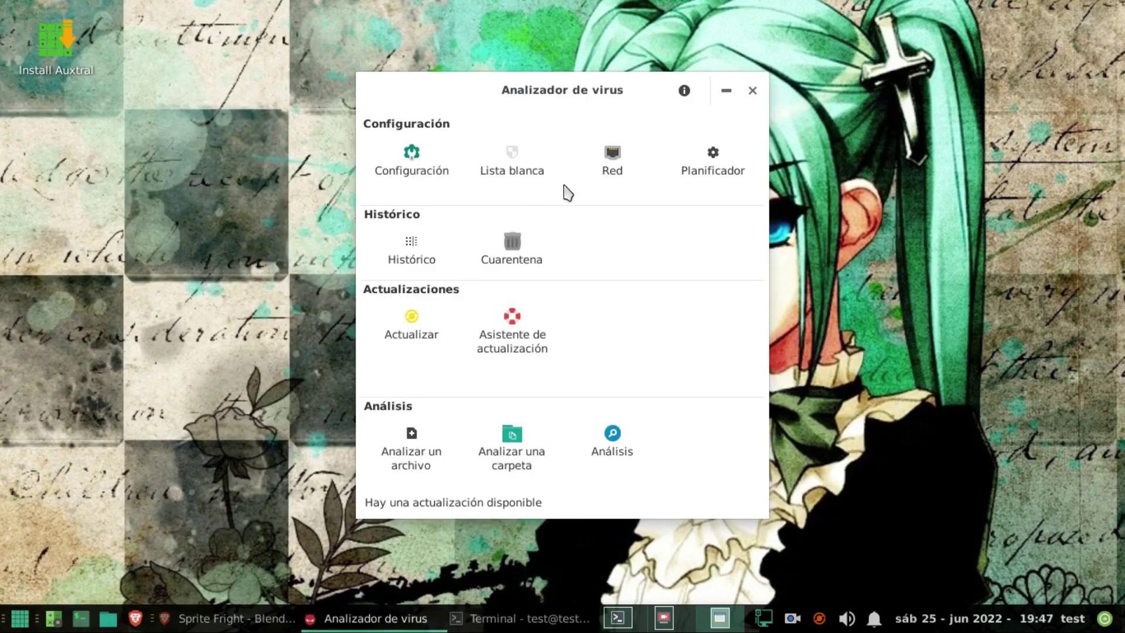
- View the virus scanner's network proxy settings and start a folder scan of the 64Gb drive
left_click(610, 175)
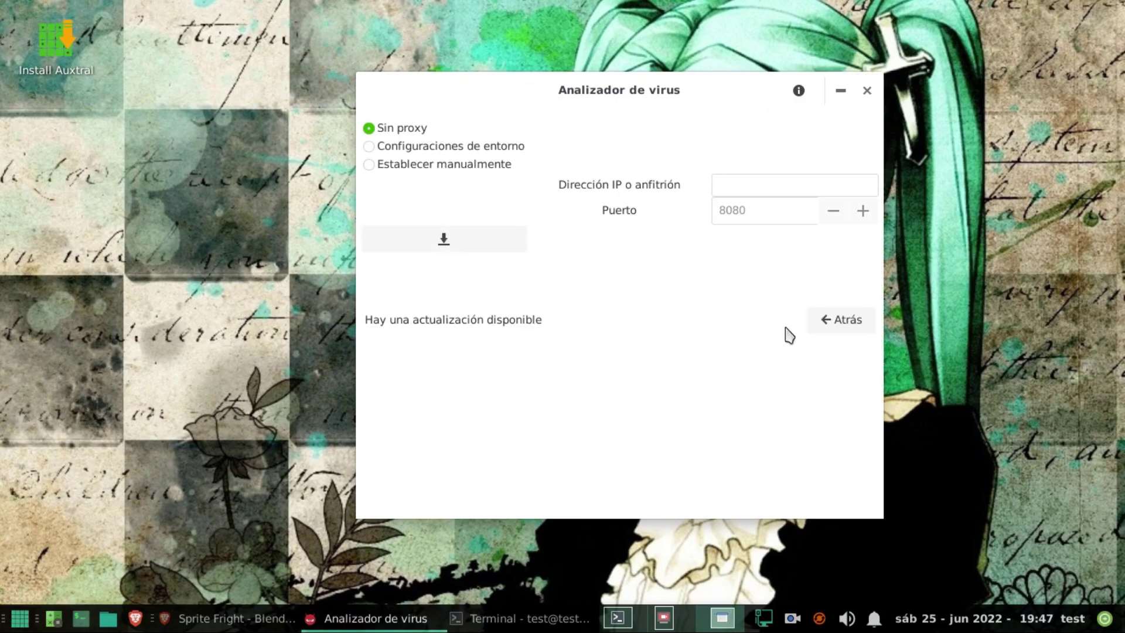
left_click(850, 320)
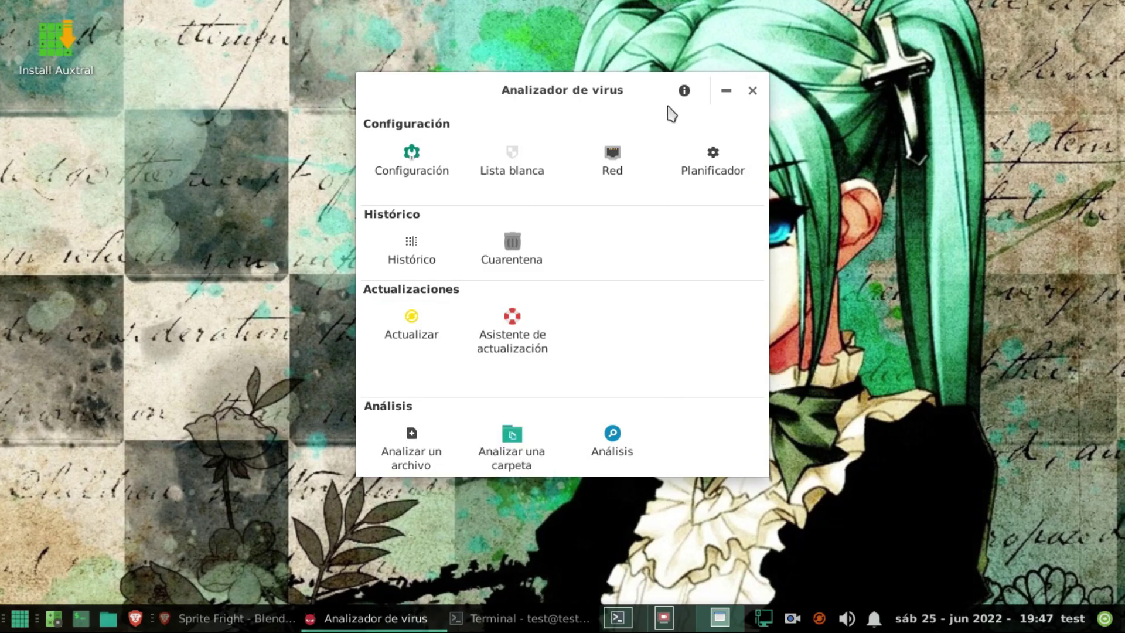
left_click(515, 450)
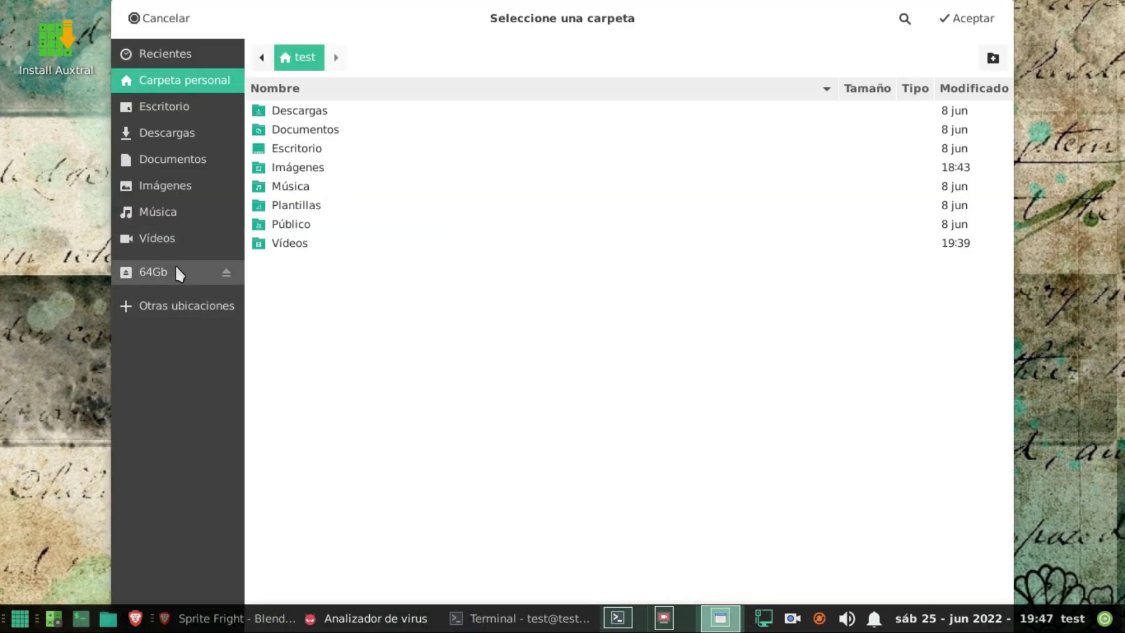
left_click(175, 271)
left_click(974, 18)
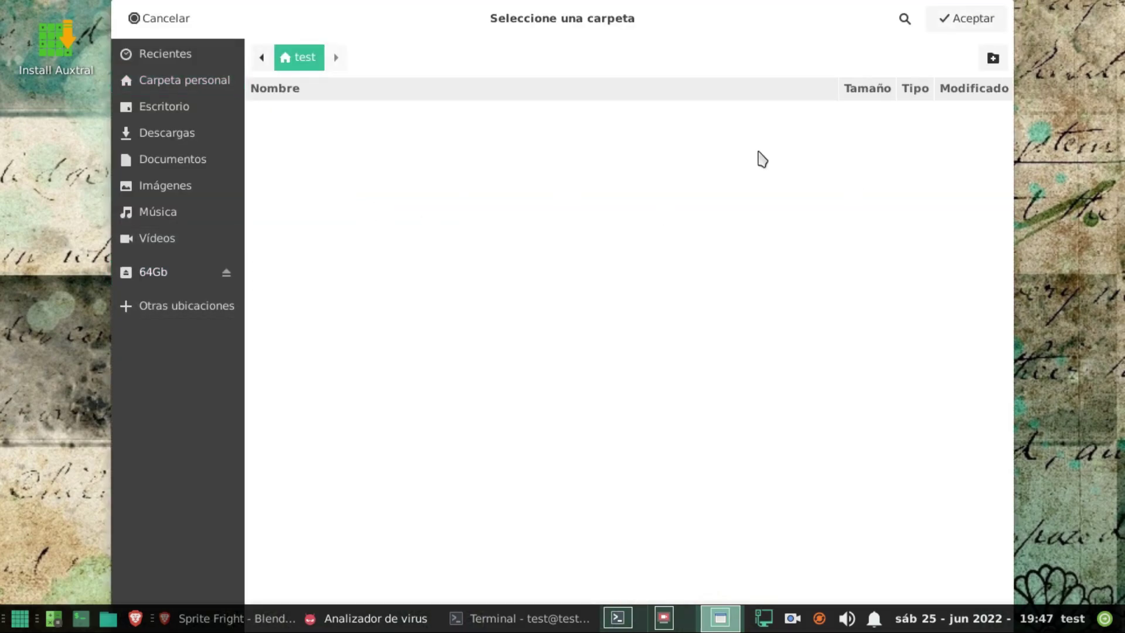
left_click(967, 18)
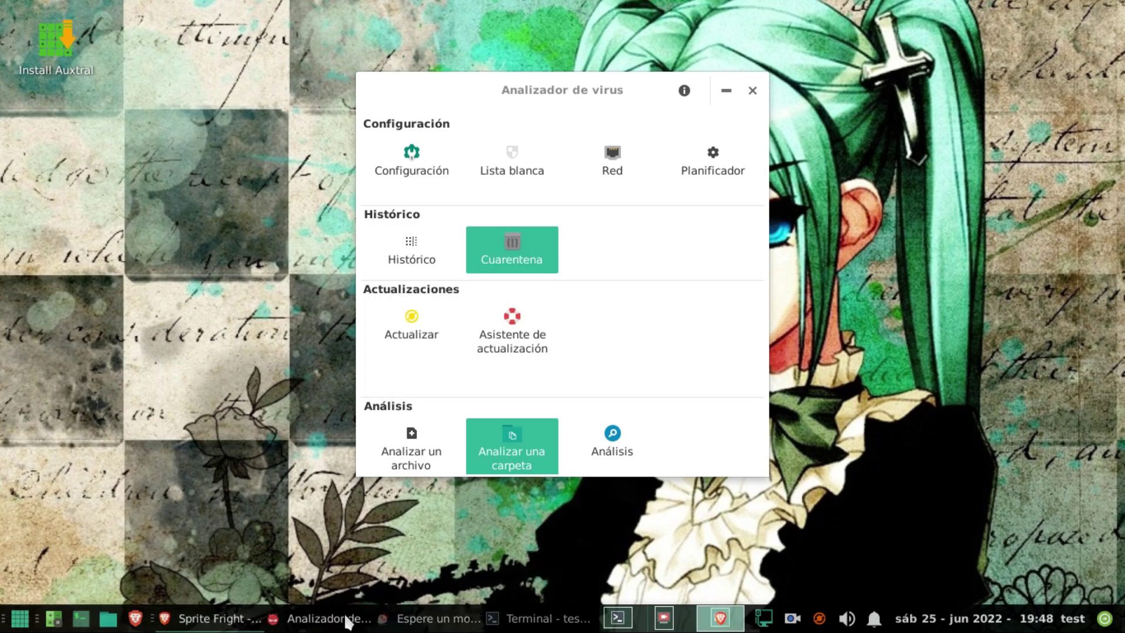
- Call up the scan's waiting window and minimize the Brave browser window covering the desktop
left_click(476, 620)
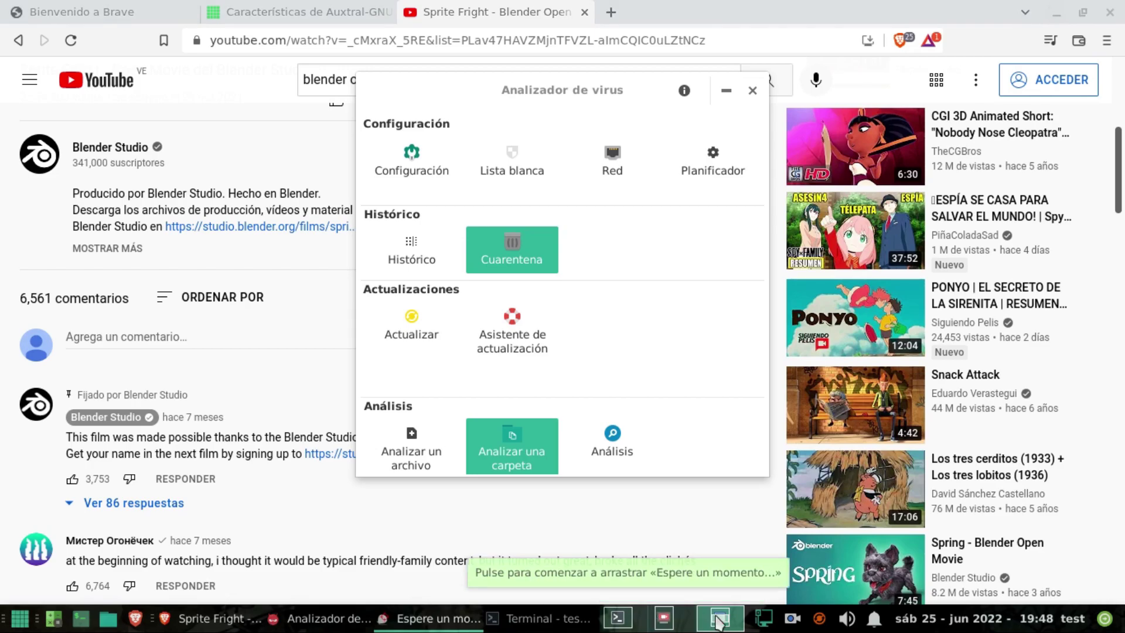
left_click(1060, 17)
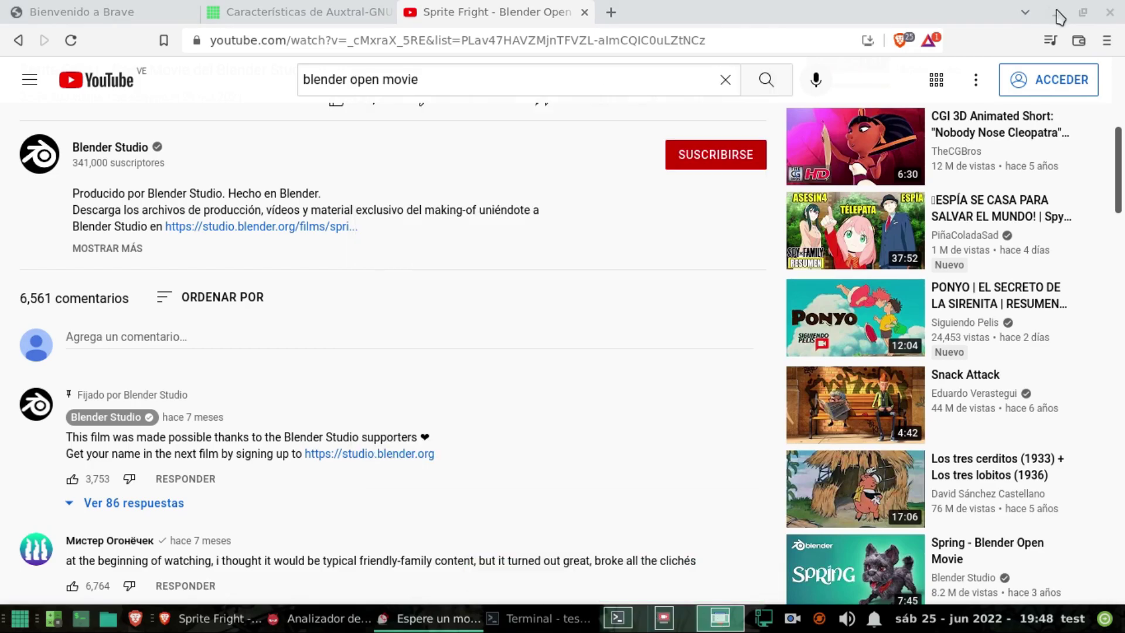
left_click(1060, 18)
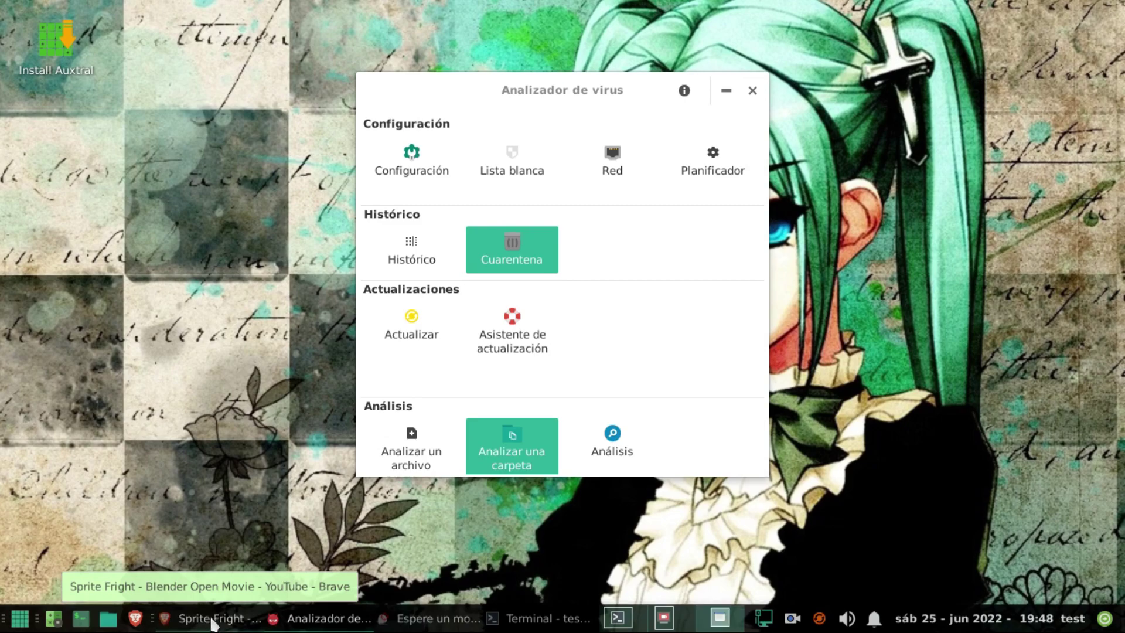
- Check the package upgrade terminal and try to bring up the scan progress window and close the virus scanner
left_click(540, 618)
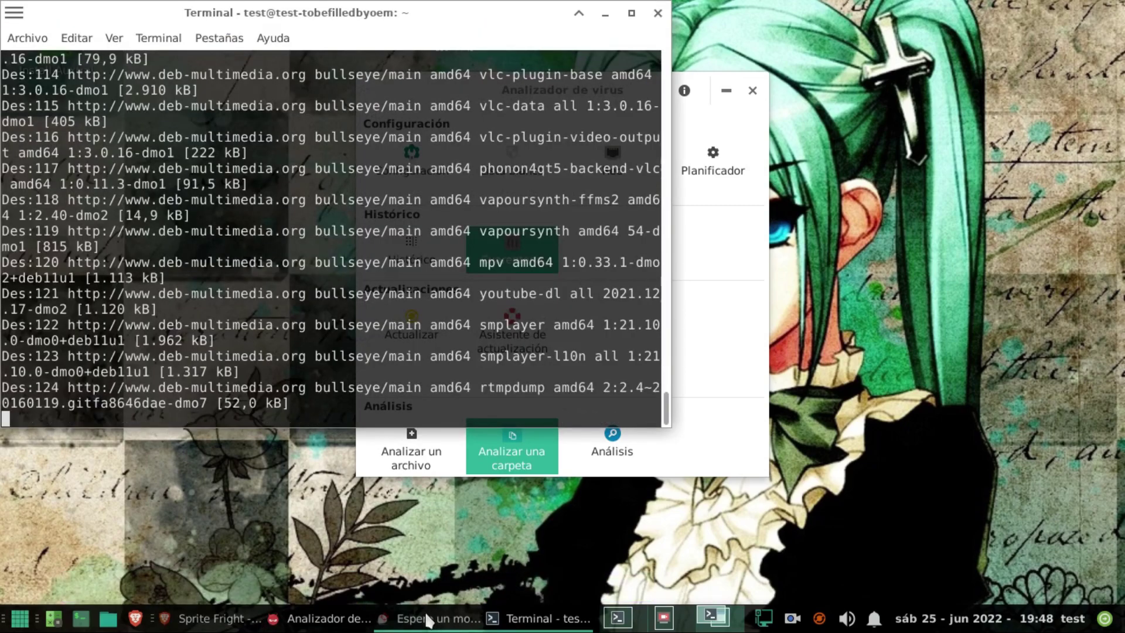
left_click(435, 626)
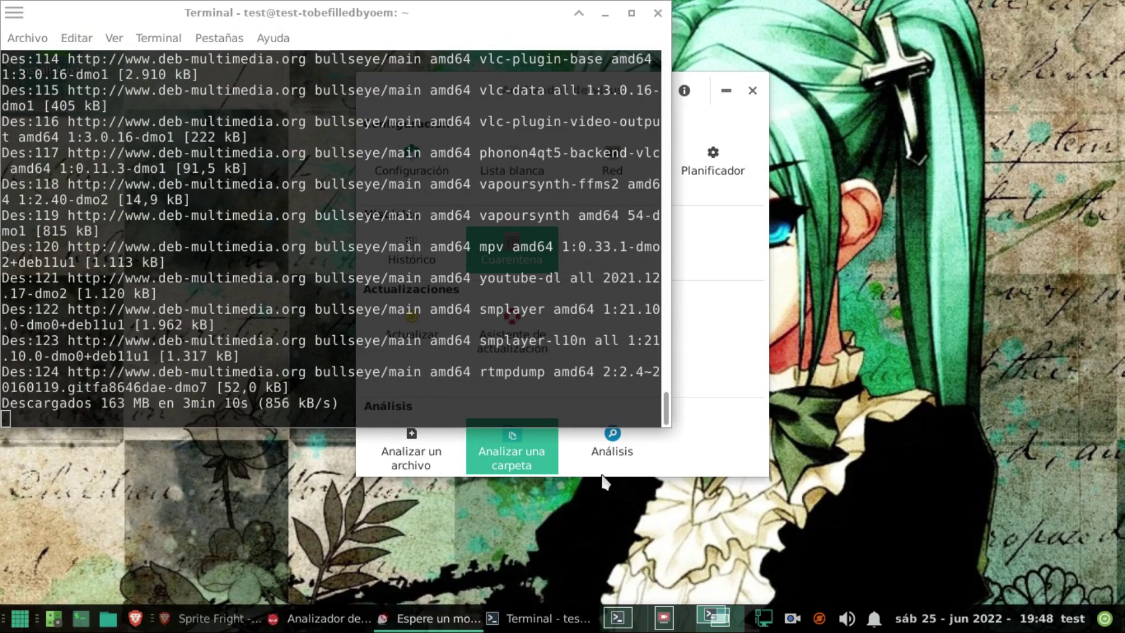
left_click(756, 85)
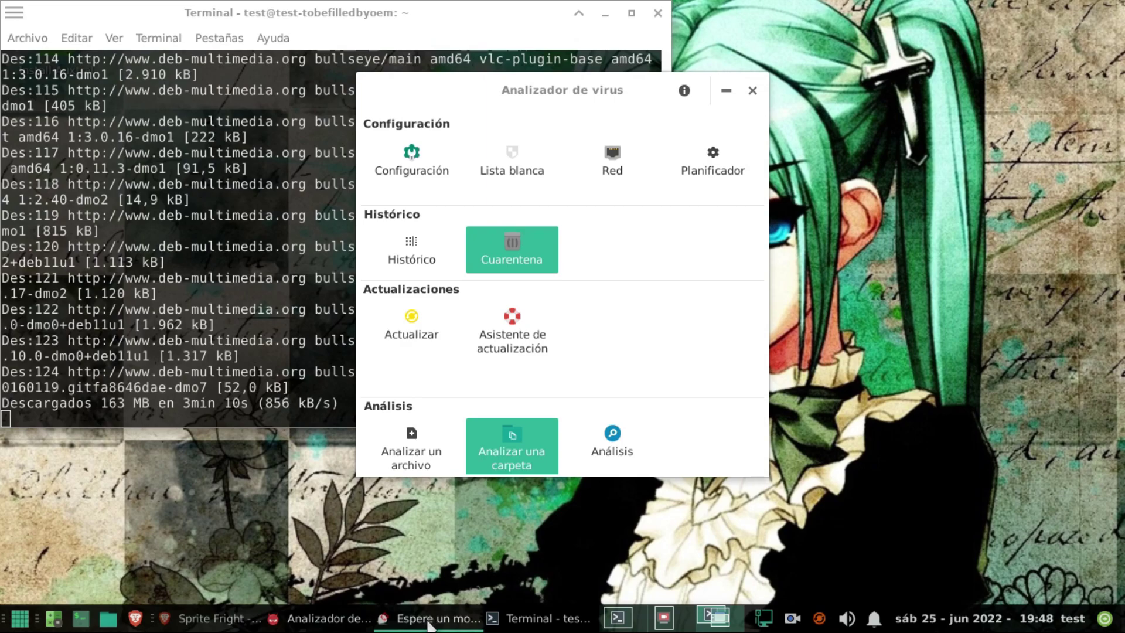
- Select the clamscan process in htop on the first workspace and open the list of signals to send it
left_click(614, 622)
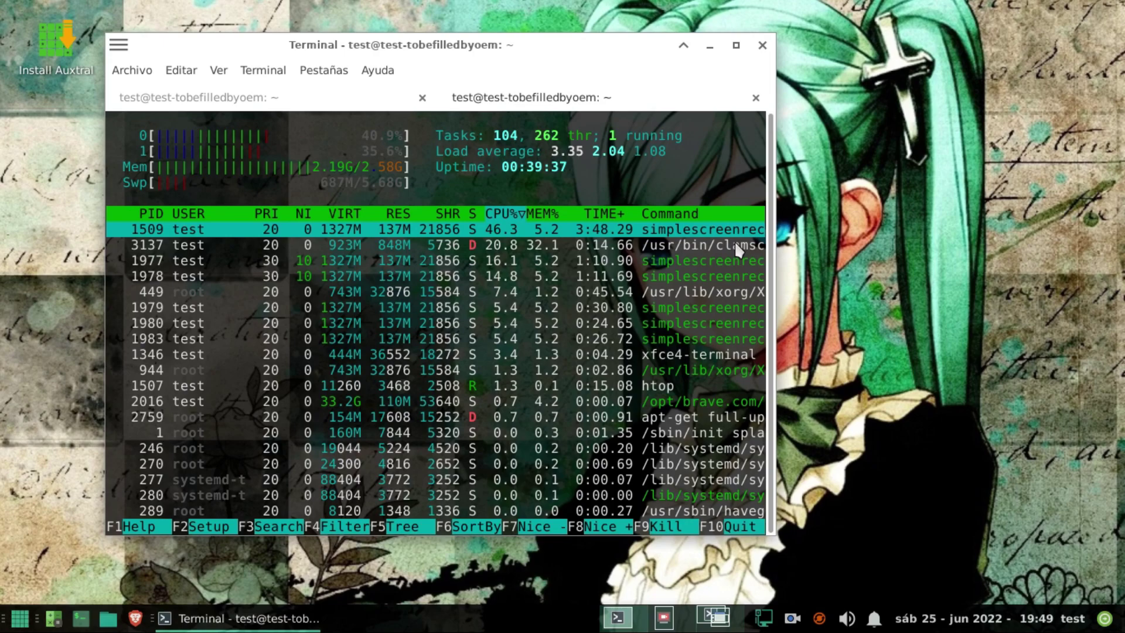
left_click(734, 241)
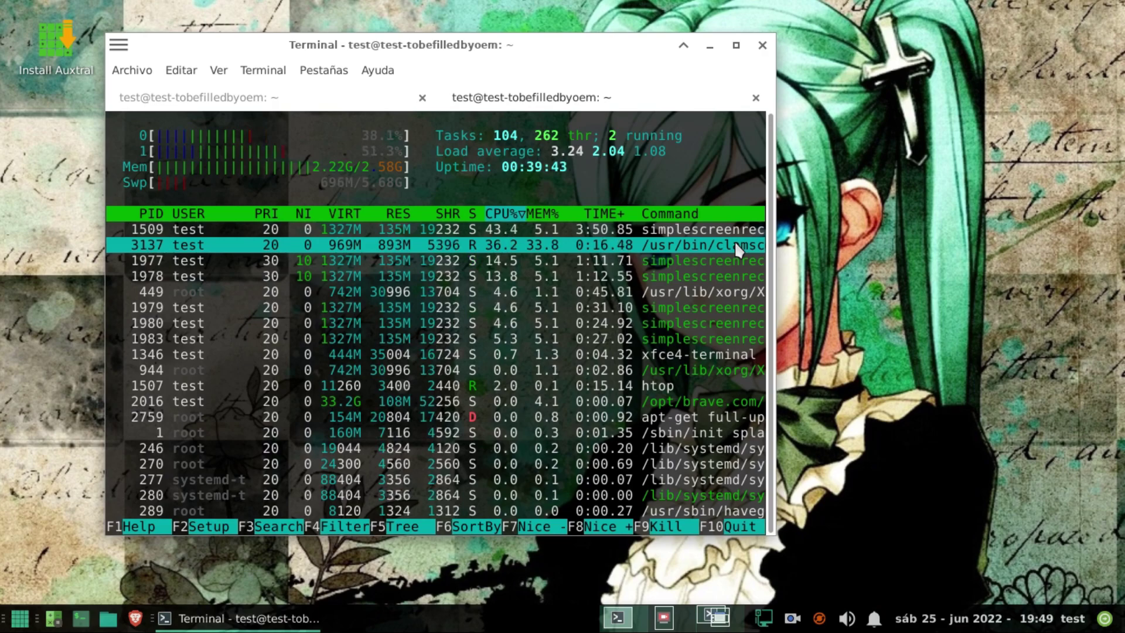
key("F9")
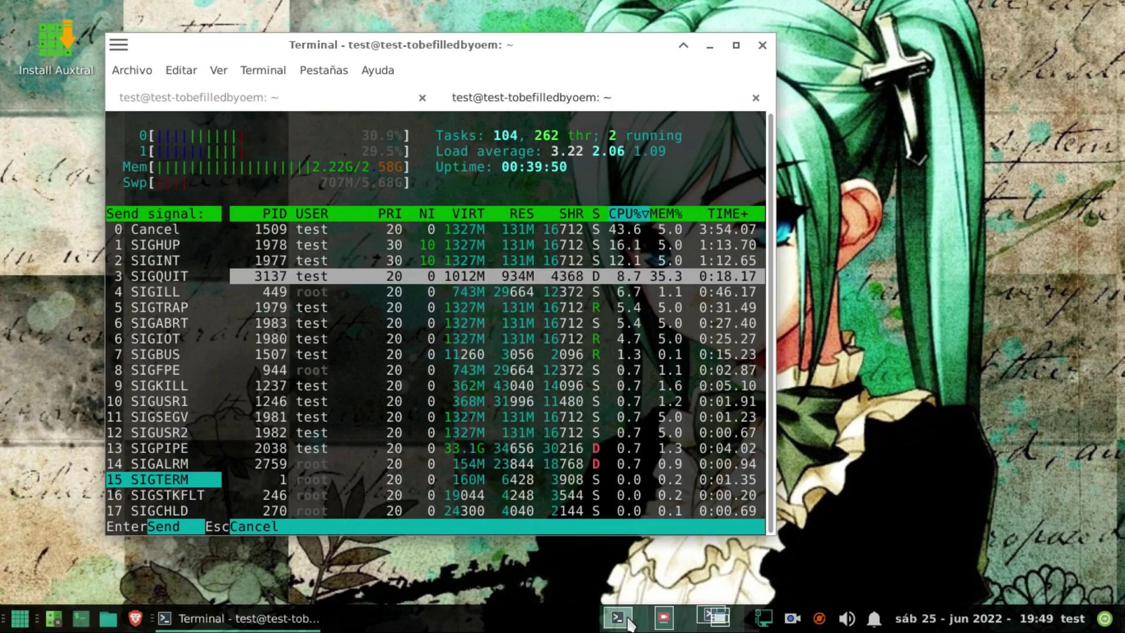
- Compare the upgrade terminal on the third workspace with the memory and CPU load in htop on the first
left_click(629, 625)
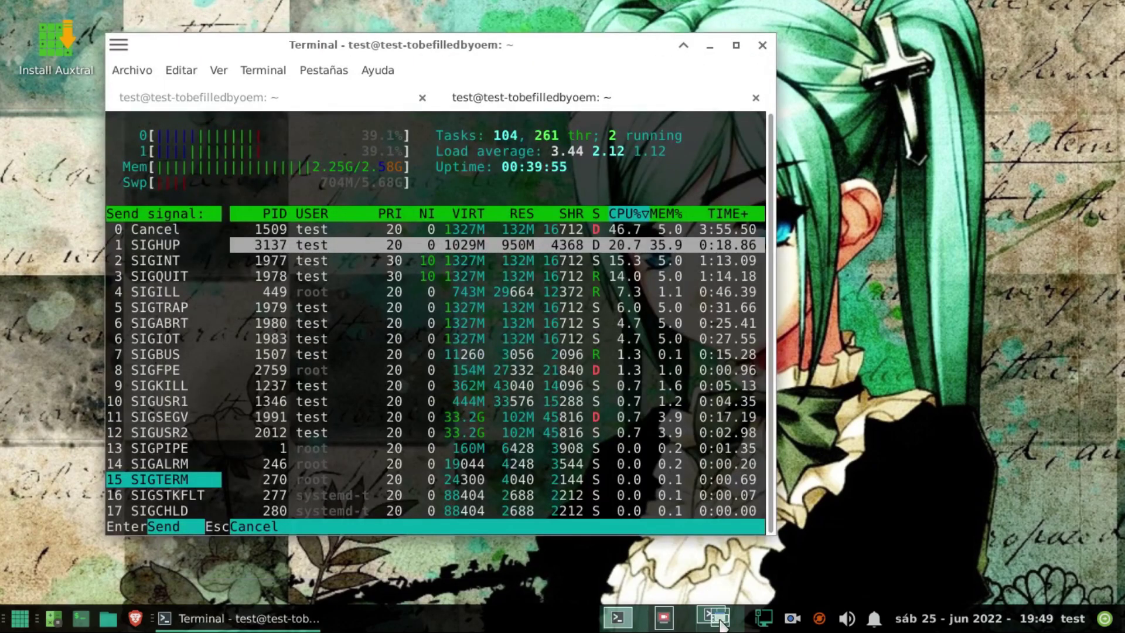
left_click(716, 615)
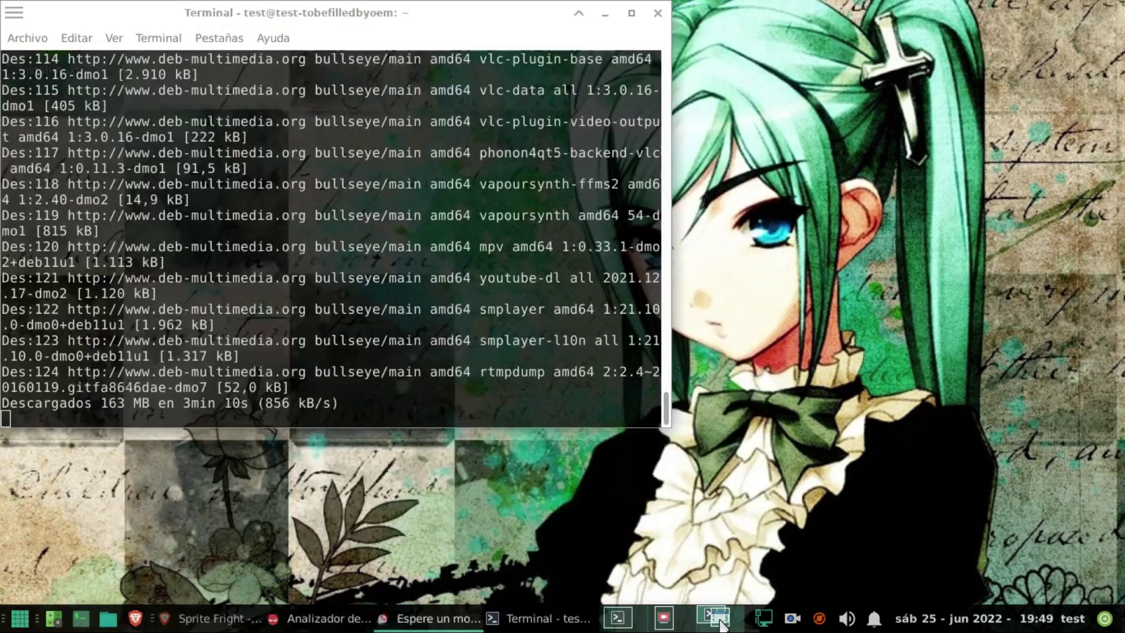
left_click(620, 623)
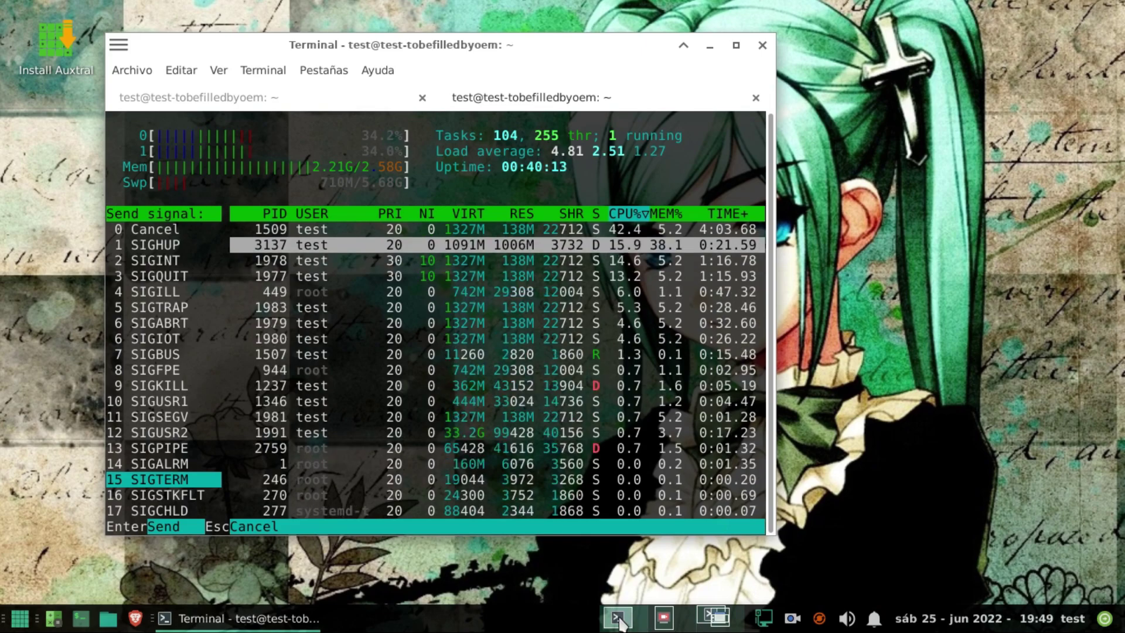
left_click(716, 624)
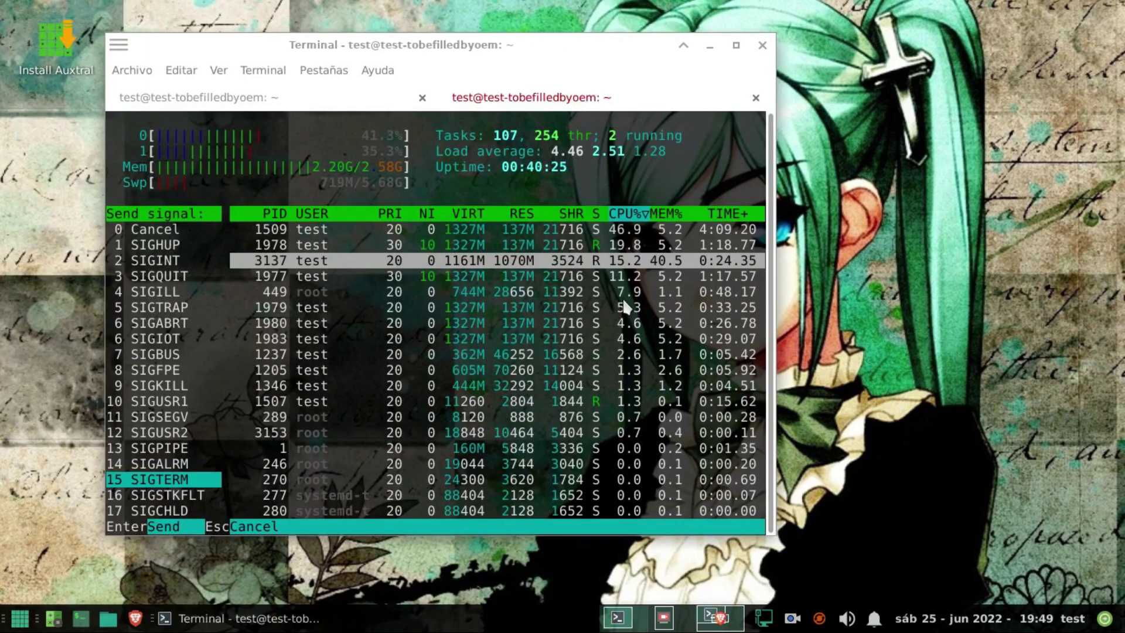
- Move the selection in htop's signal list to the Cancel entry
key("Home")
scroll(483, 327, "down", 6)
scroll(440, 331, "up", 6)
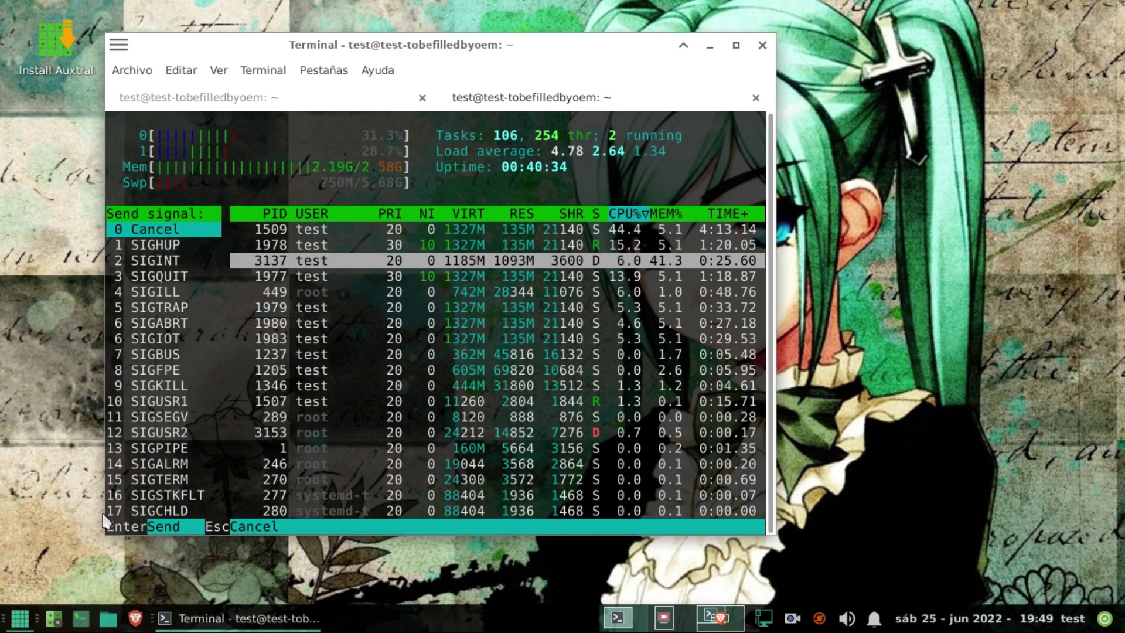
- Look at the Sistema applications and return to htop's process list to request the kill signals
key("super")
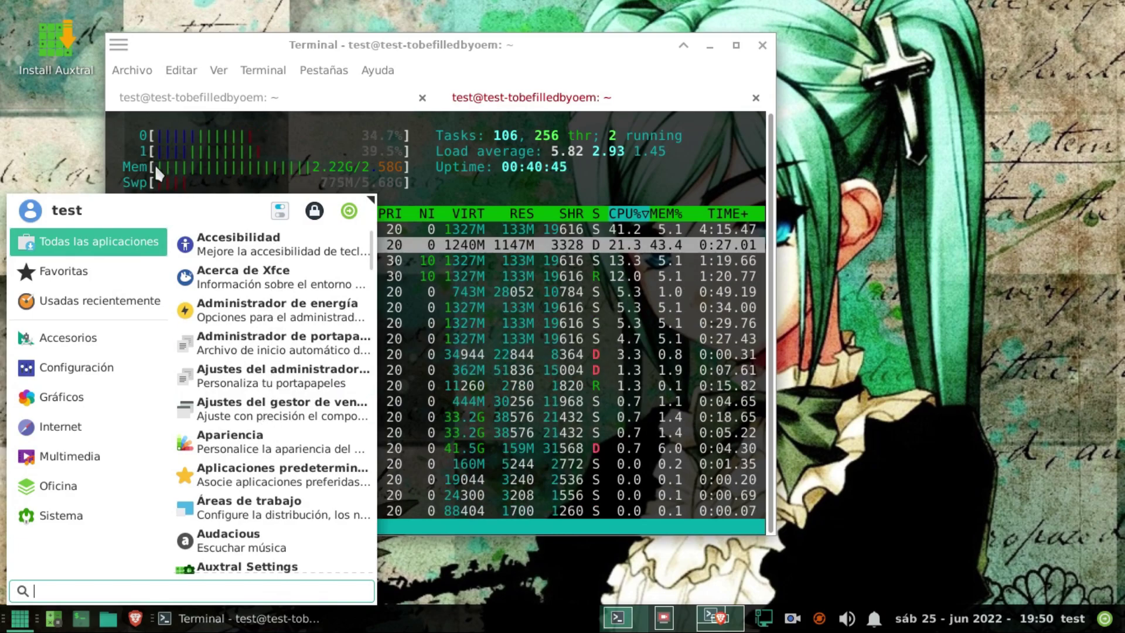
left_click(57, 517)
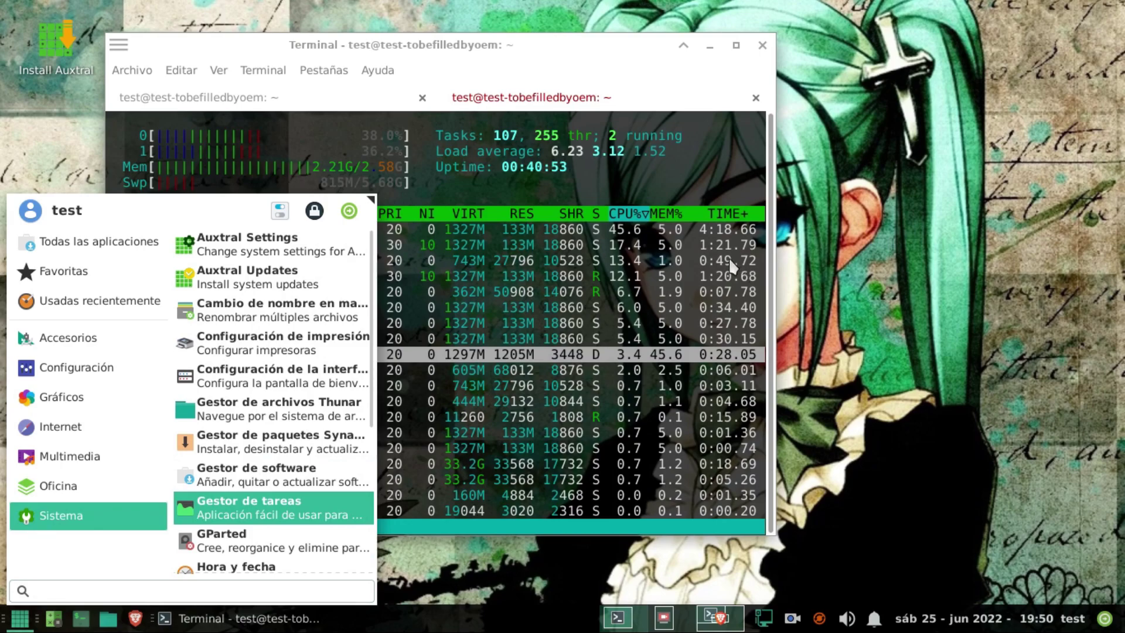
left_click(726, 257)
key("F9")
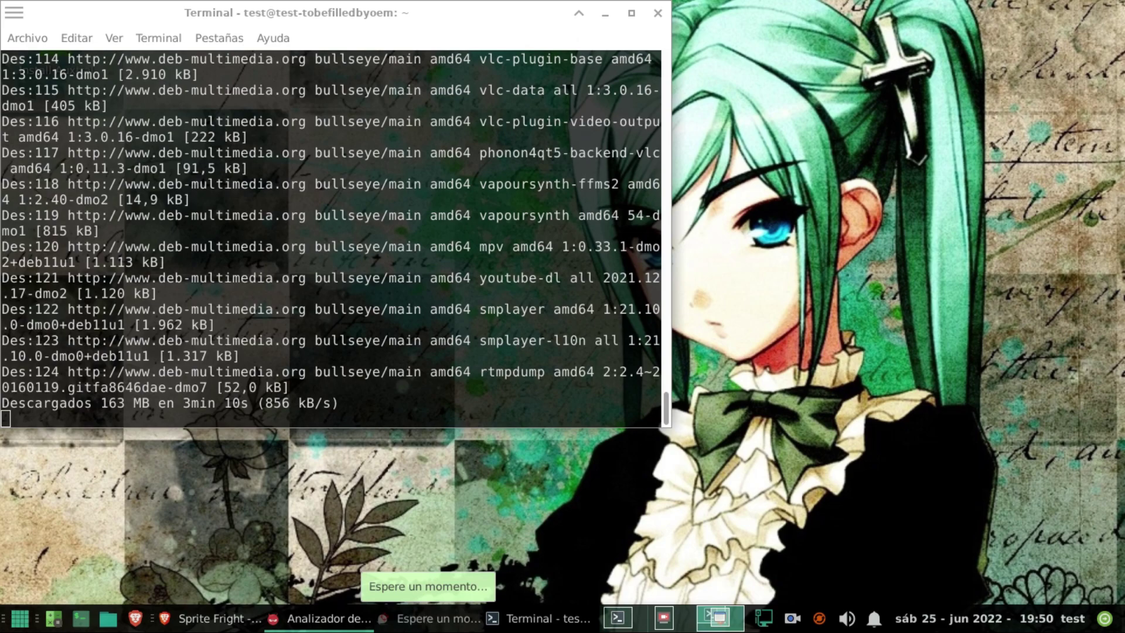
- Close the scan's "Espere un momento" window and the ClamTk virus scanner
right_click(399, 626)
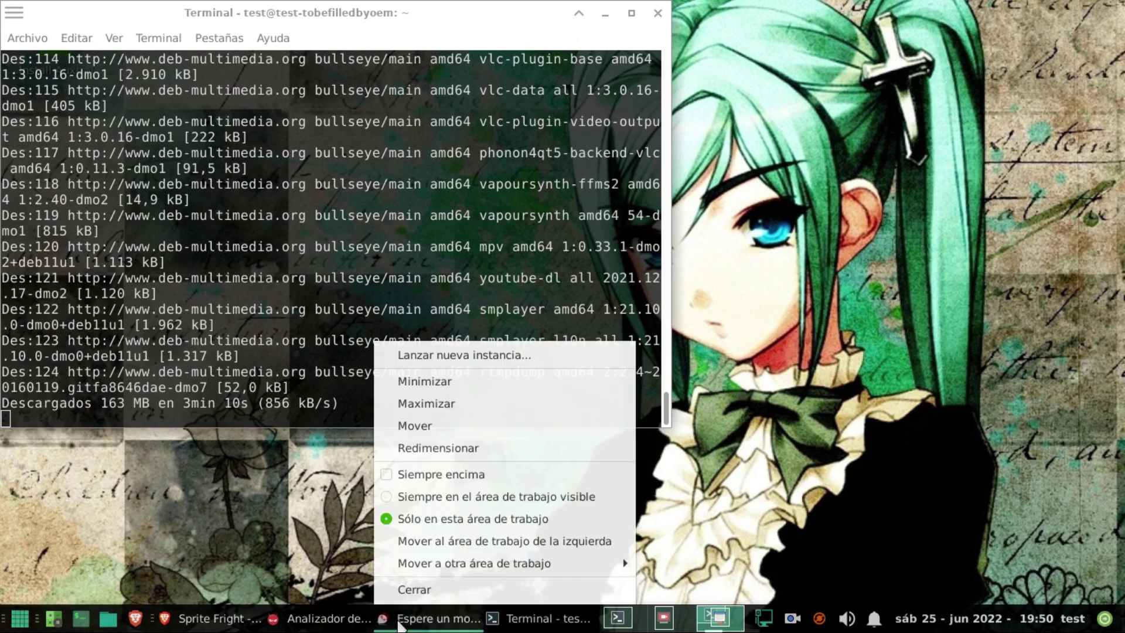
left_click(409, 592)
right_click(423, 628)
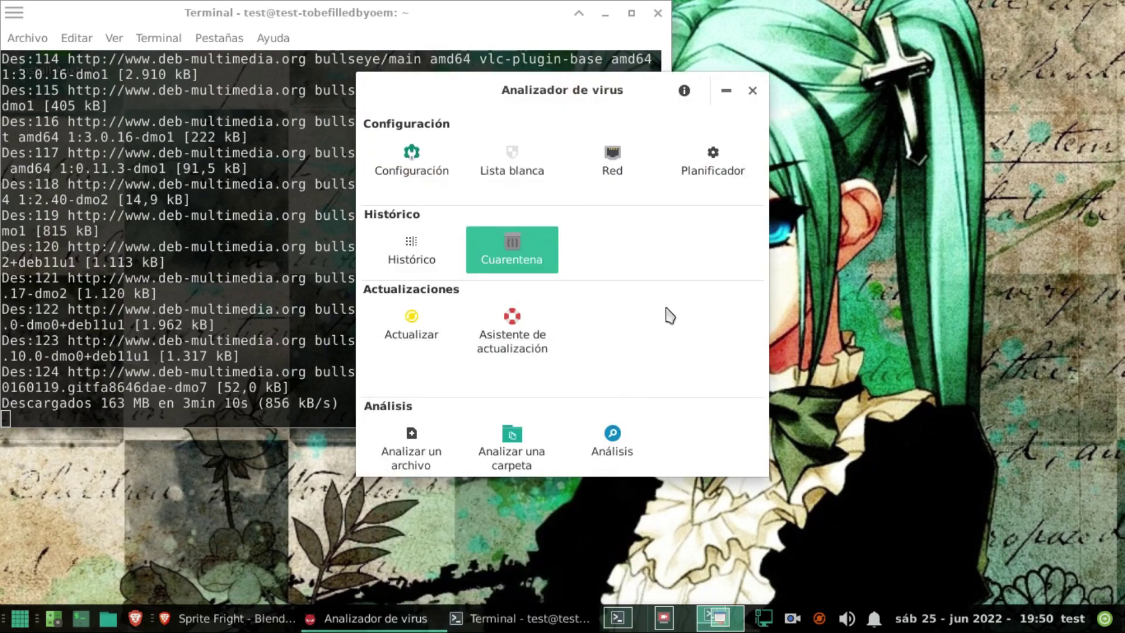
left_click(752, 91)
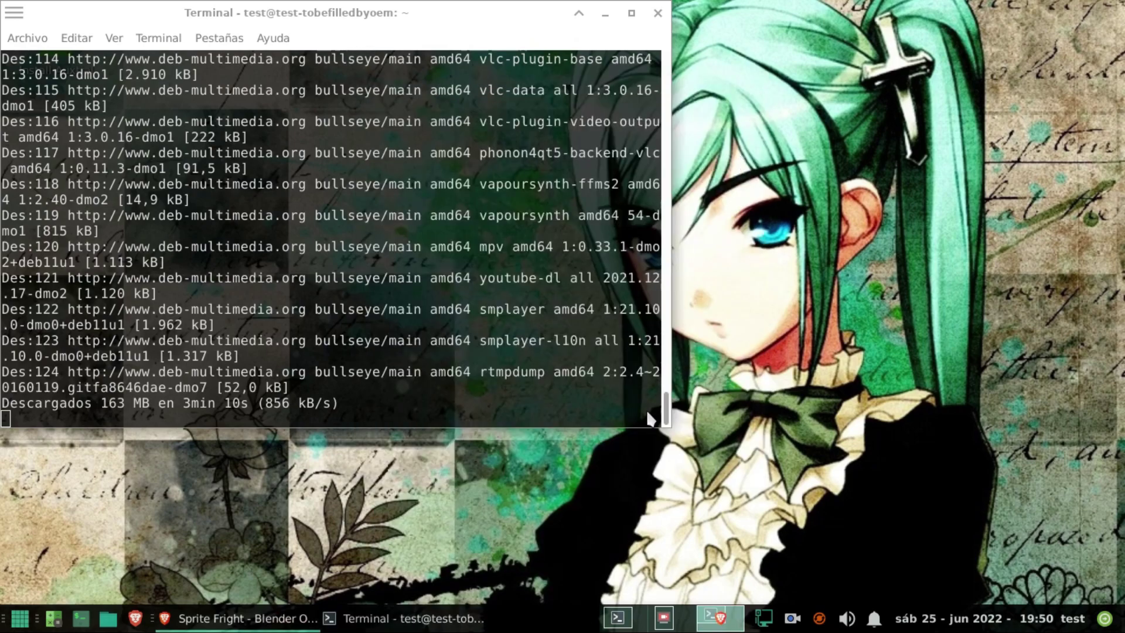
- Check the recording status in SimpleScreenRecorder on the second workspace and minimize its window
left_click(664, 618)
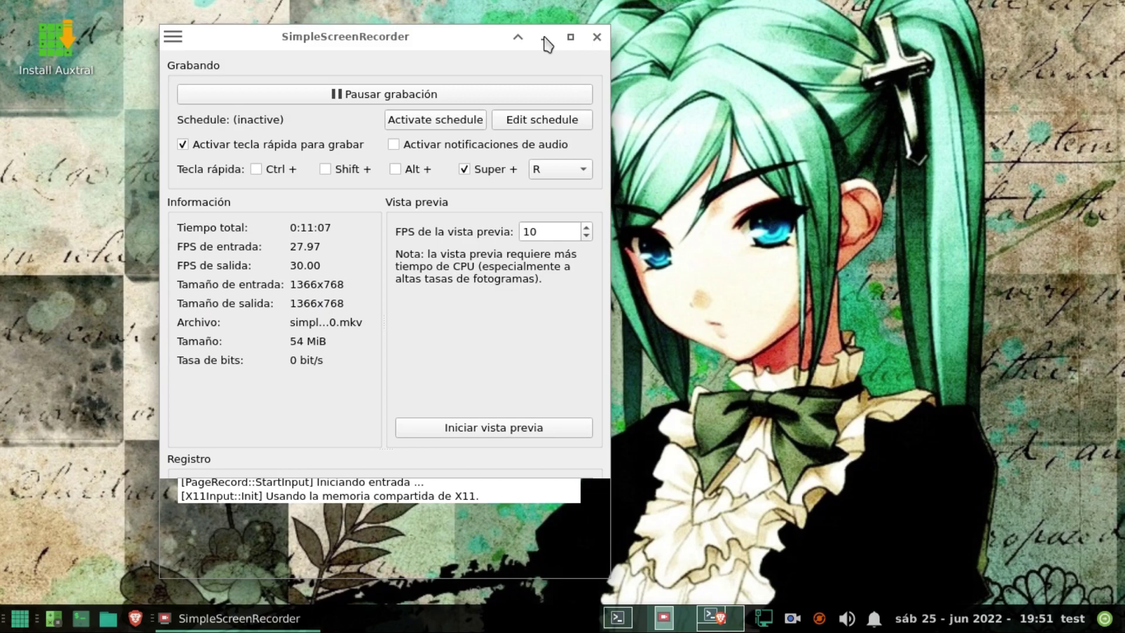
left_click(544, 39)
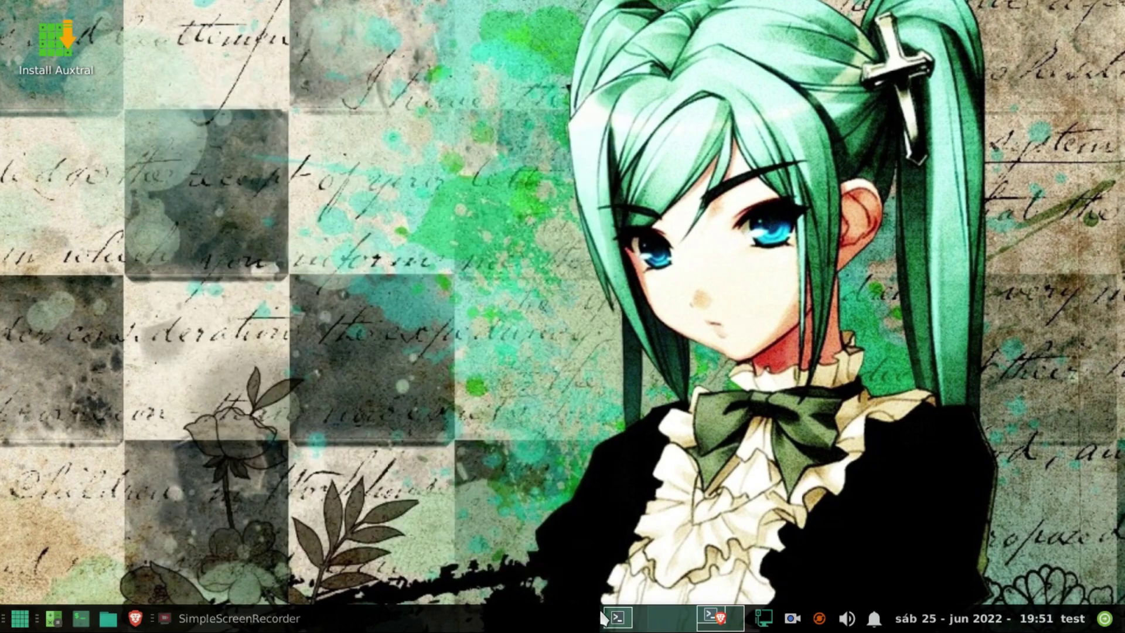
- Close the frozen Brave window playing Sprite Fright on the third workspace and agree to end the unresponsive application
left_click(715, 625)
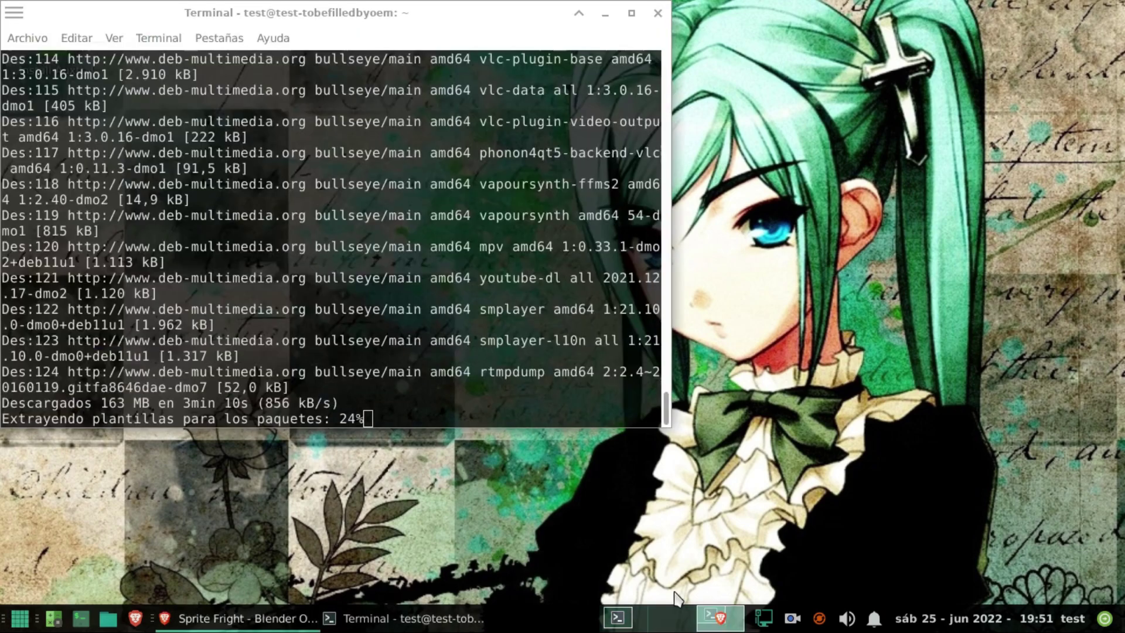
left_click(240, 626)
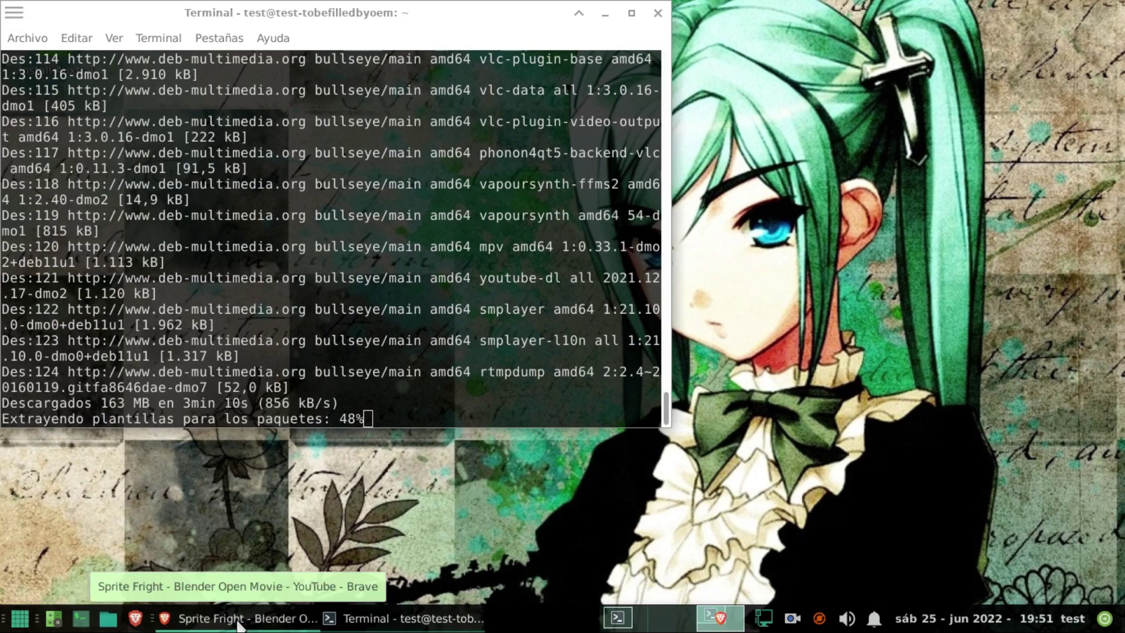
right_click(239, 624)
left_click(243, 592)
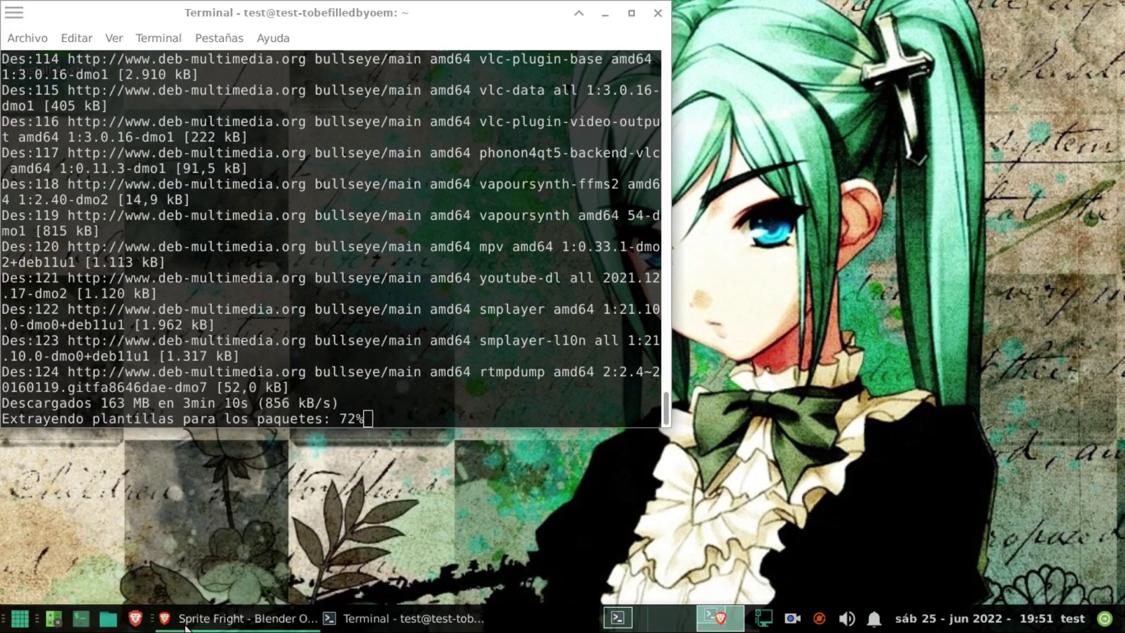
right_click(157, 617)
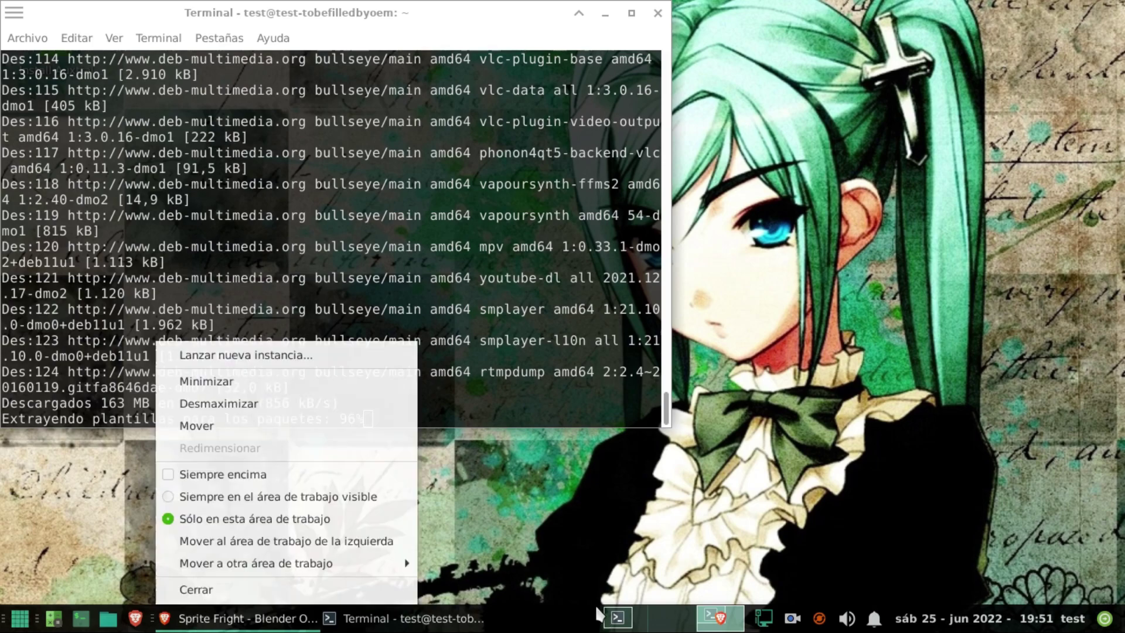
left_click(238, 589)
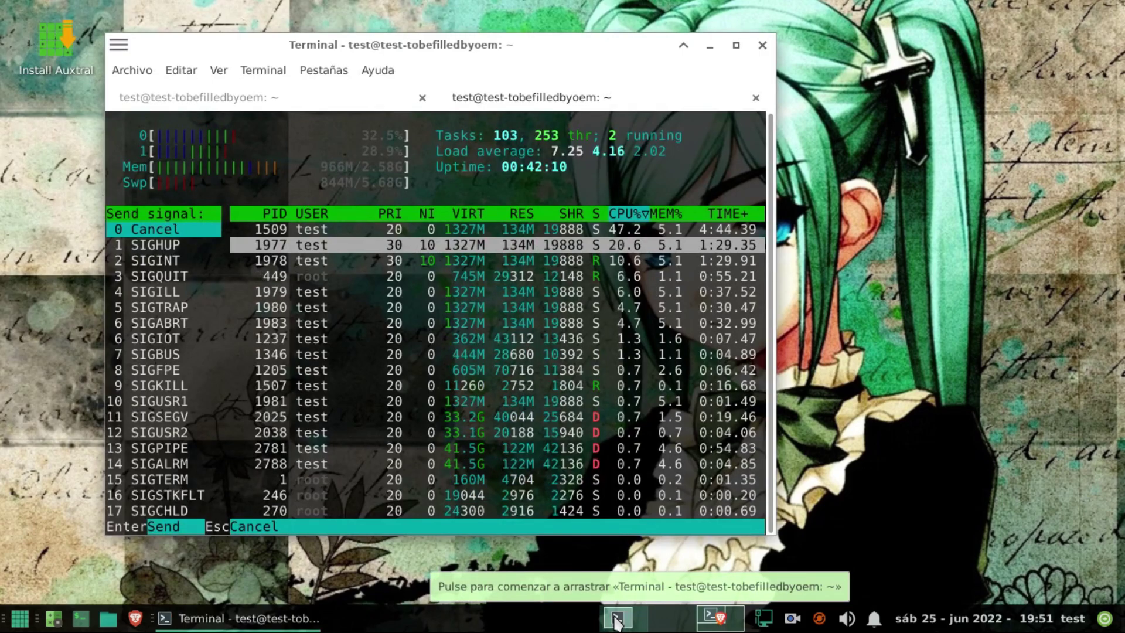
left_click(721, 619)
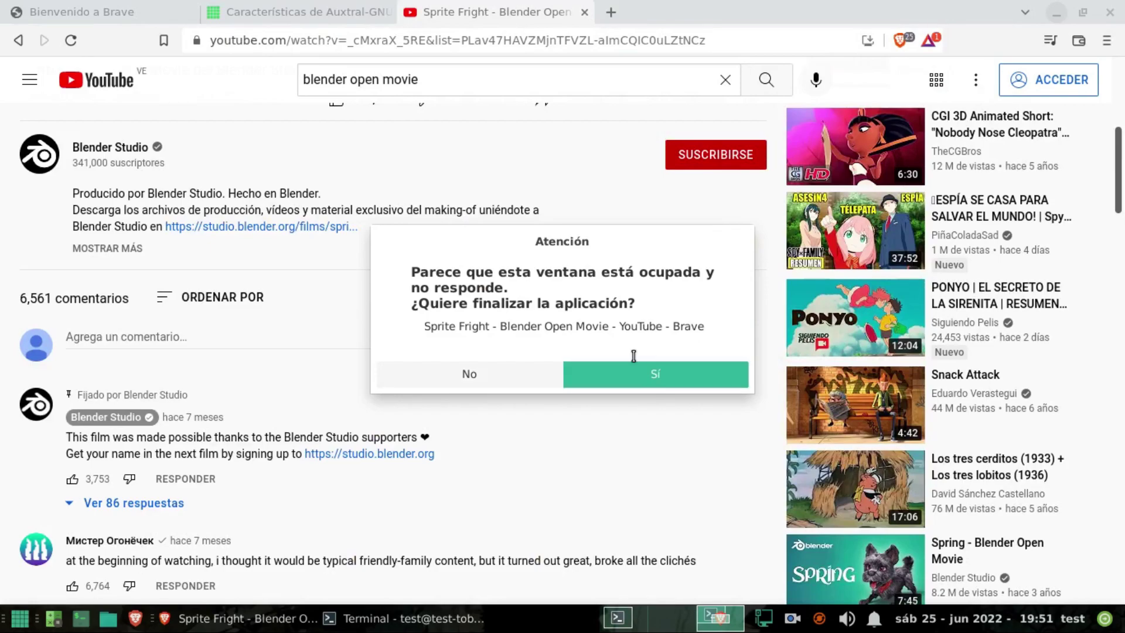
left_click(634, 366)
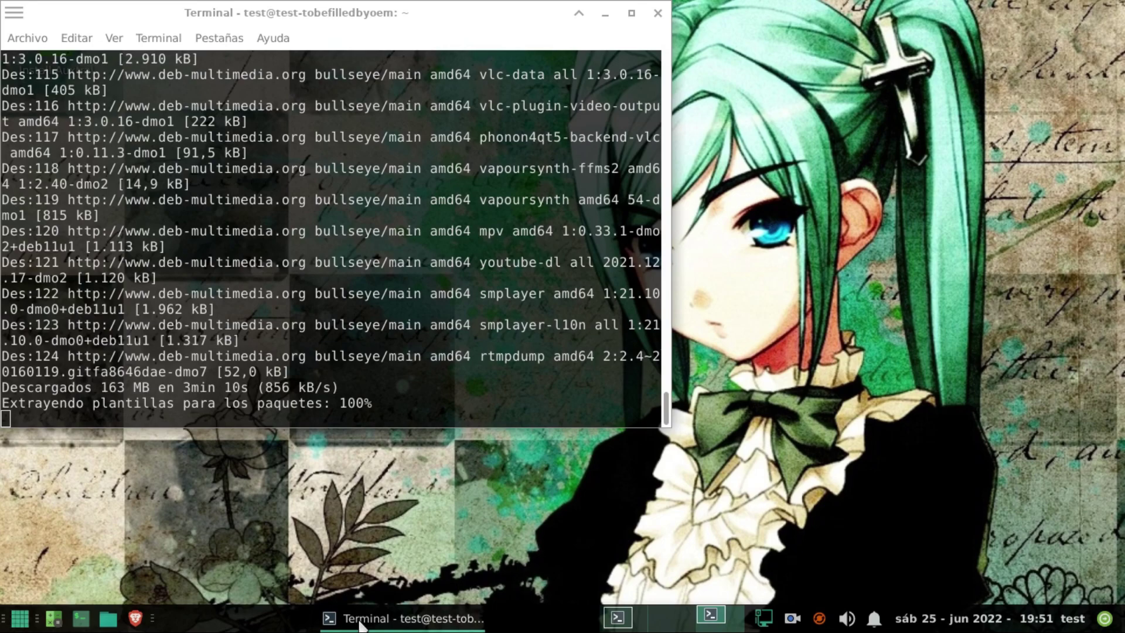
- Check htop on the first workspace, then view resource usage in Gestor de tareas on the second workspace and minimize its window
left_click(618, 617)
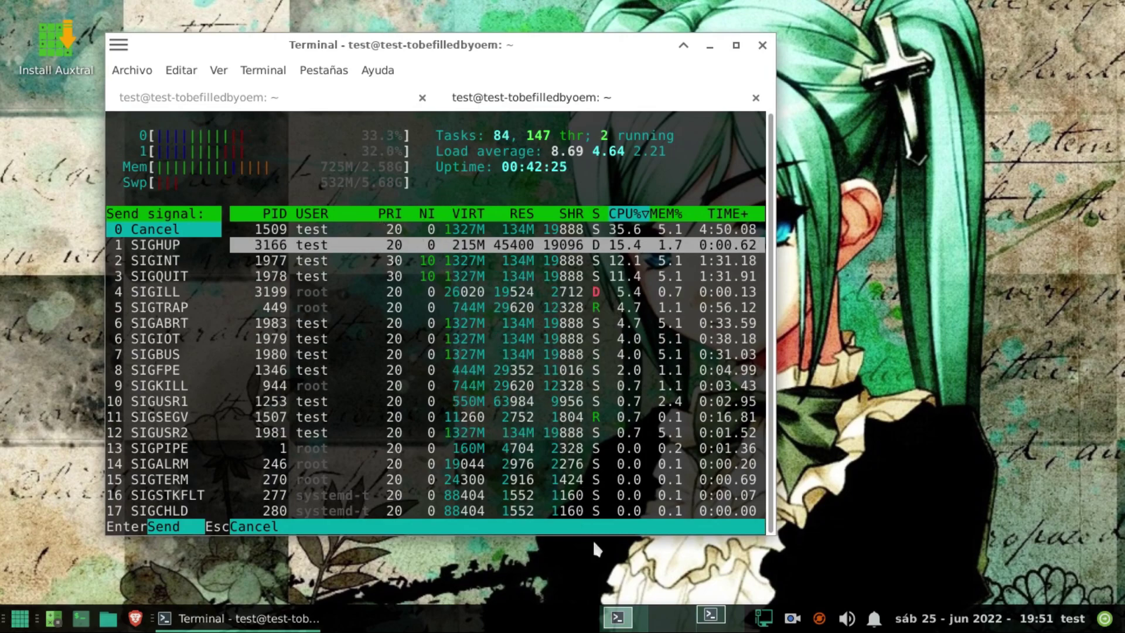
left_click(672, 616)
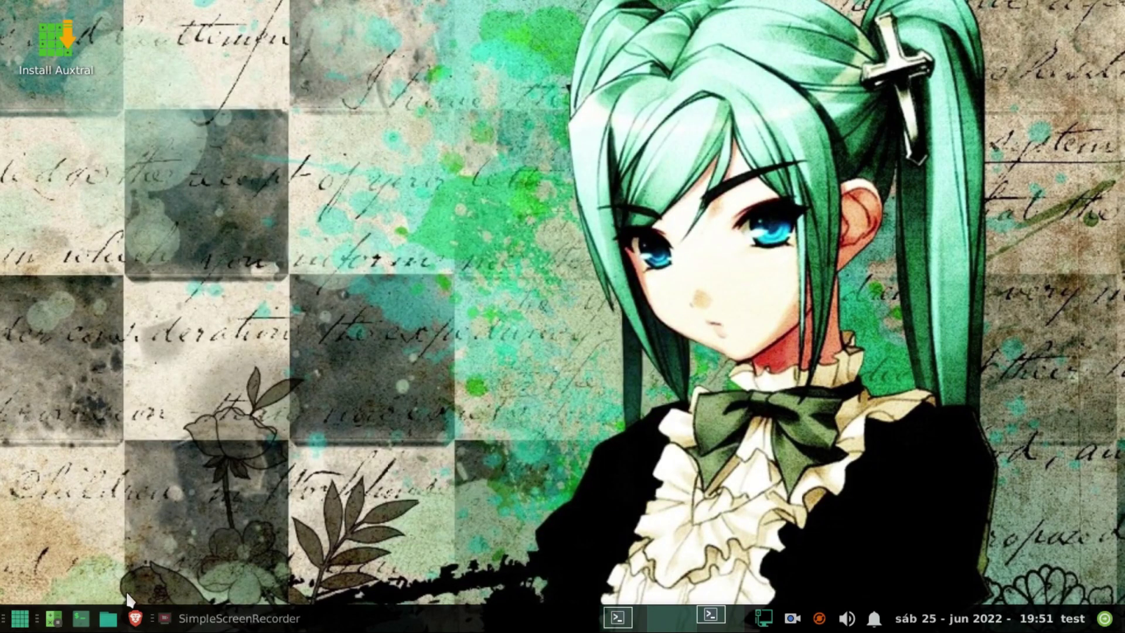
key("super")
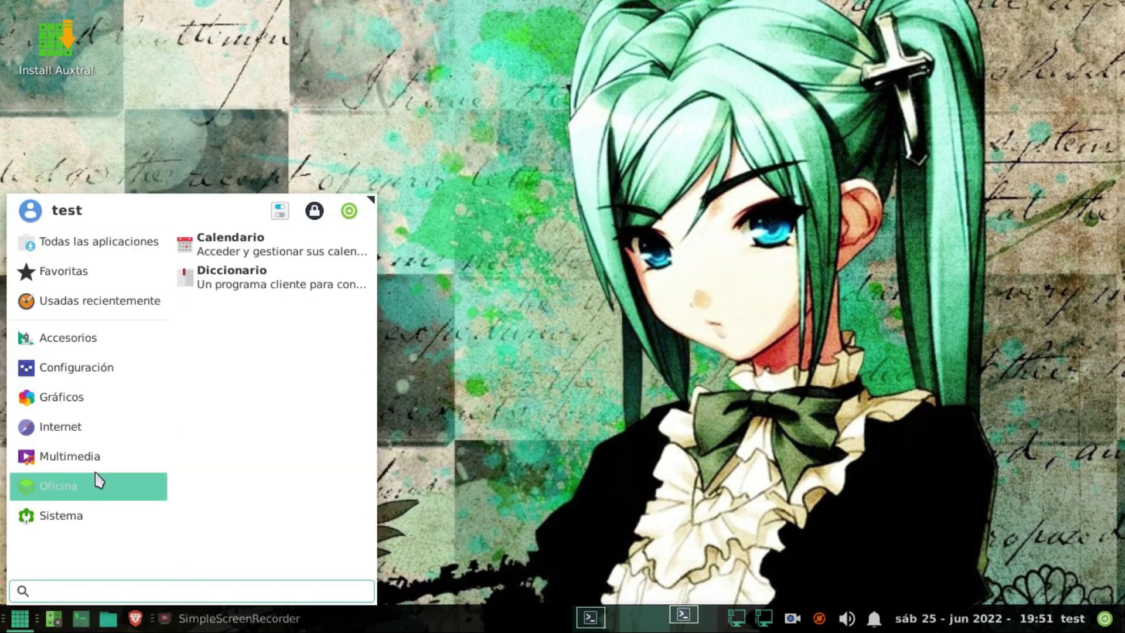
key("ctrl+shift+Escape")
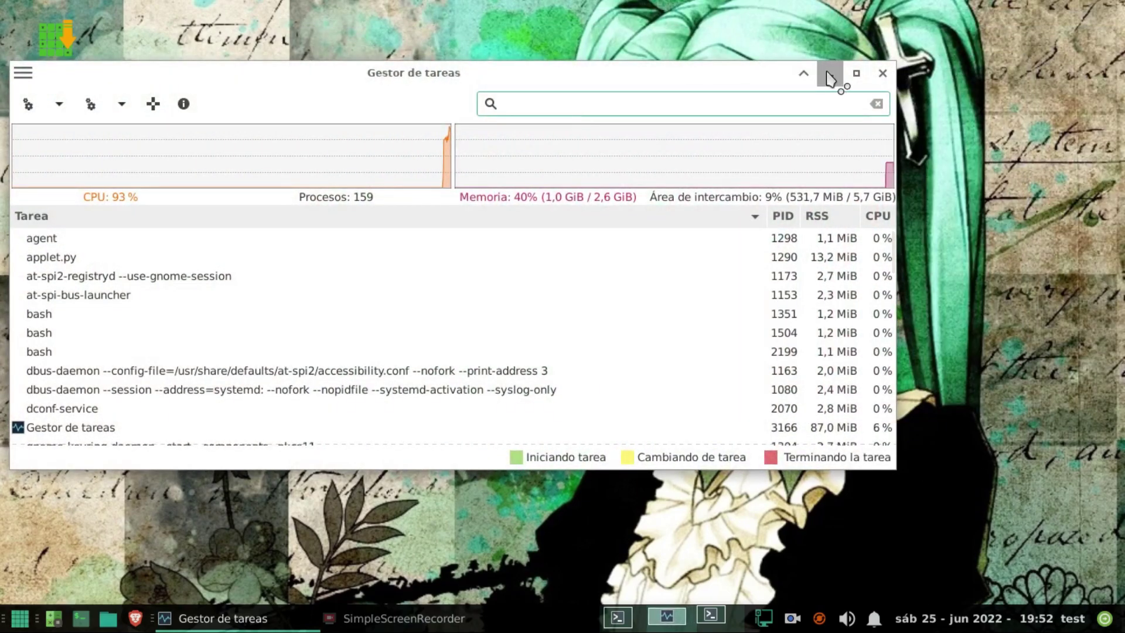
left_click(828, 73)
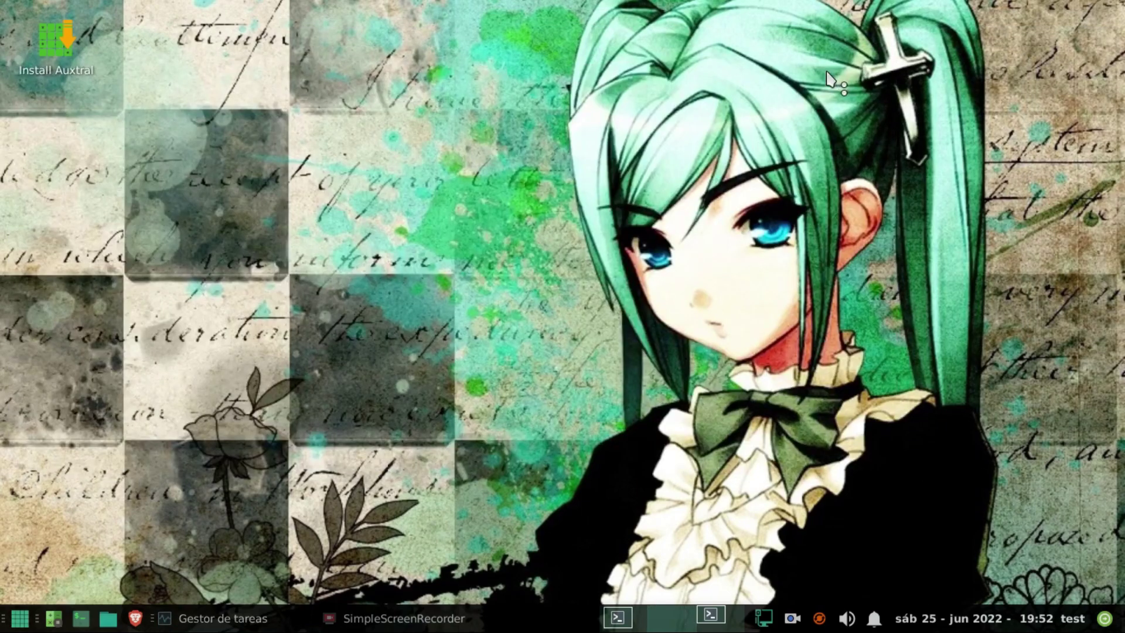